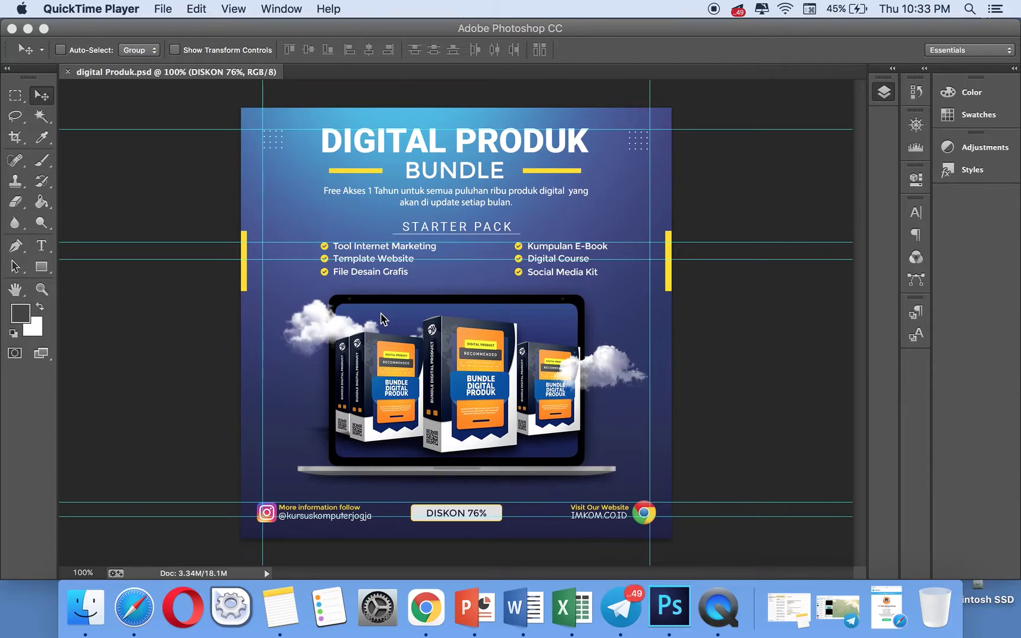
- Switch to the Canva Brand Kit page in the browser to view it and return to the Photoshop design
key(ctrl+Up)
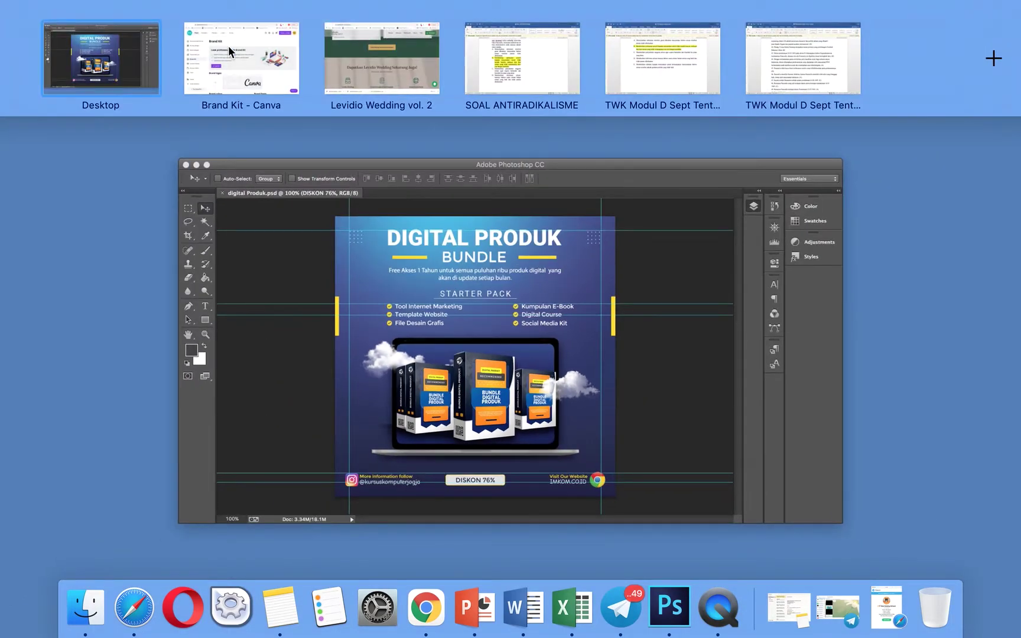
click(228, 46)
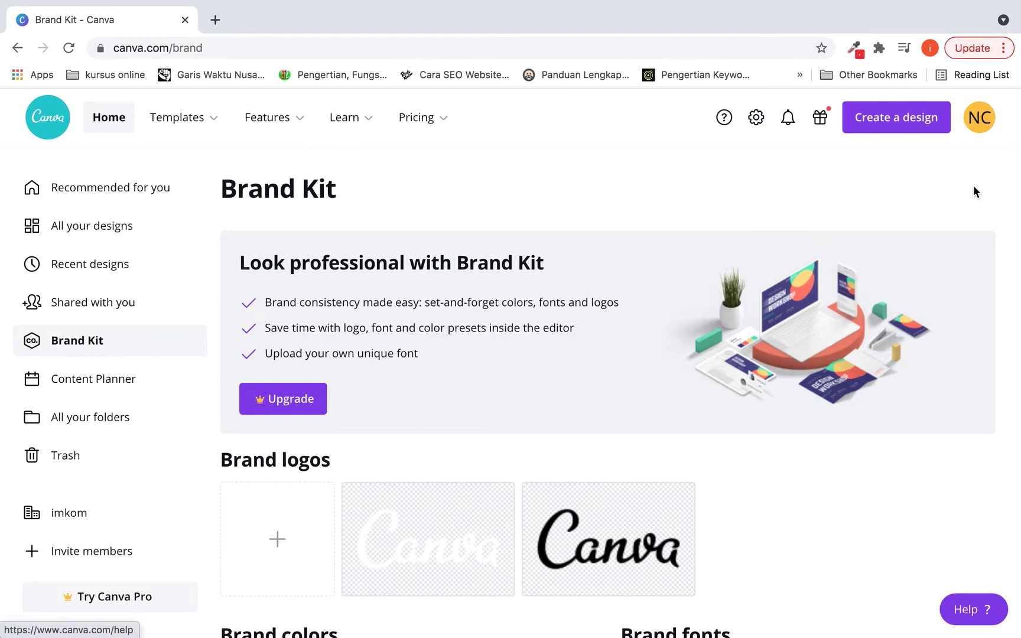
key(ctrl+Up)
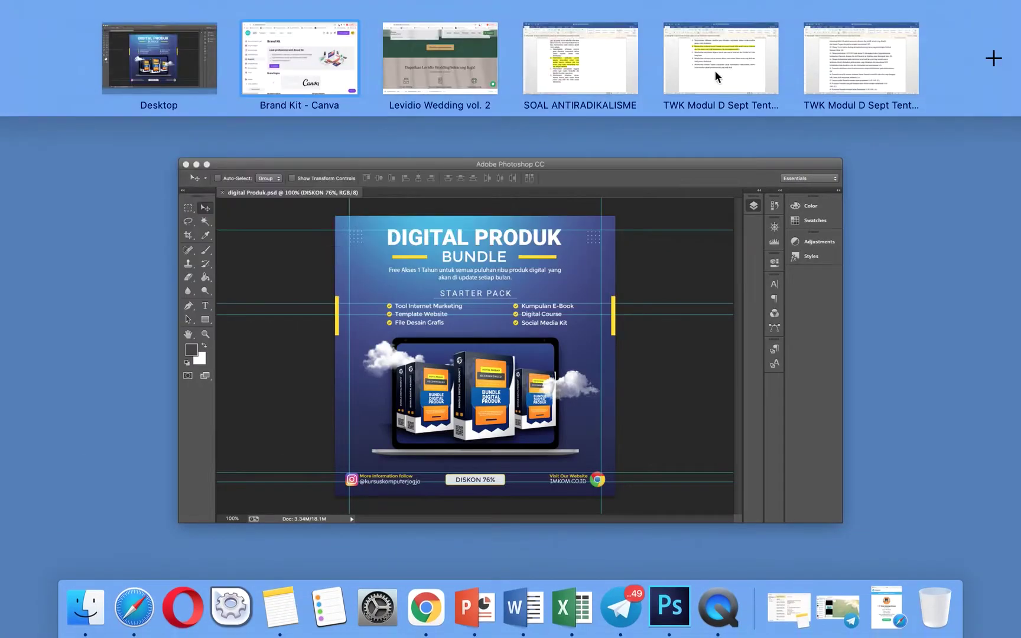
click(669, 206)
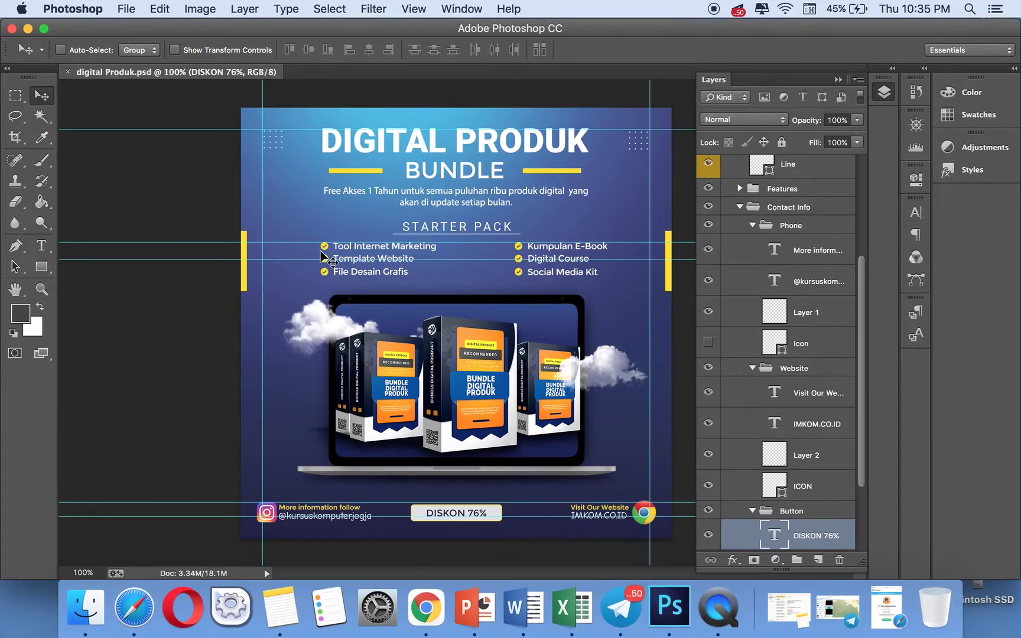
- Review the file formats offered by Save As for the design and close the dialog without saving
click(119, 12)
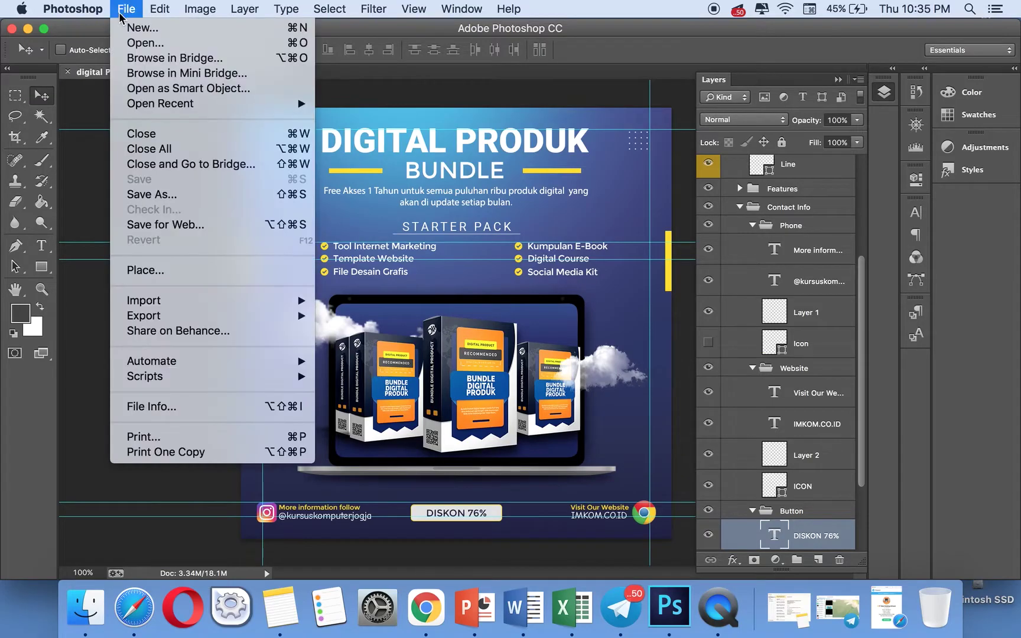
click(182, 194)
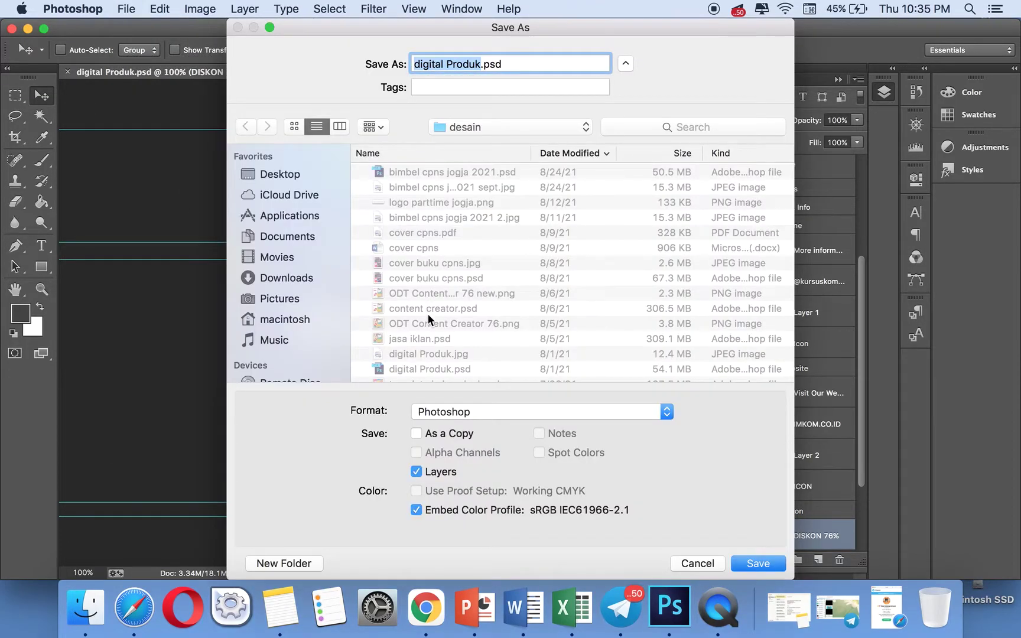
click(452, 413)
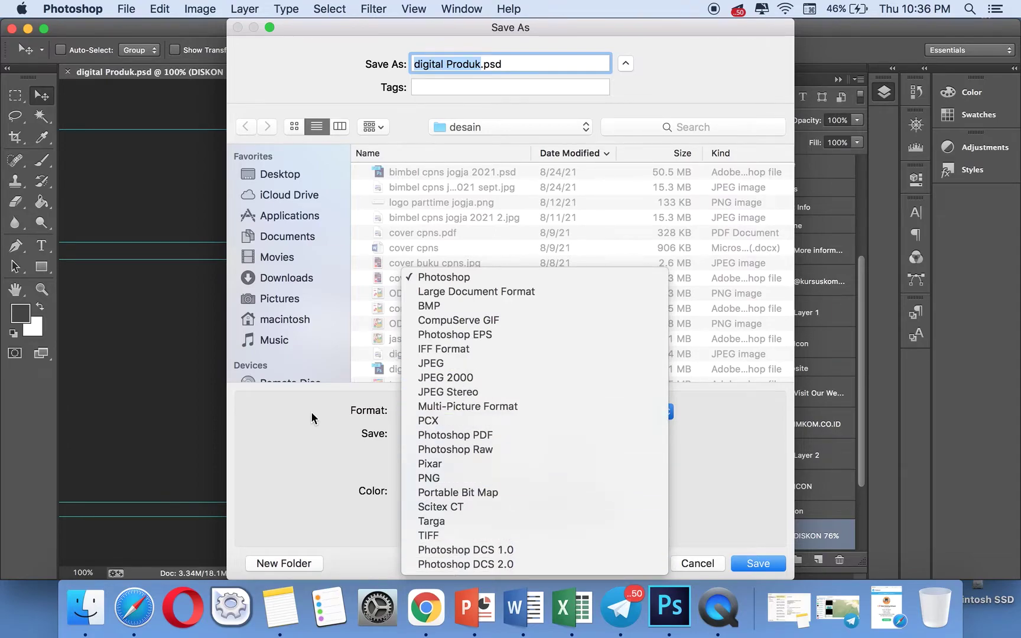
click(287, 442)
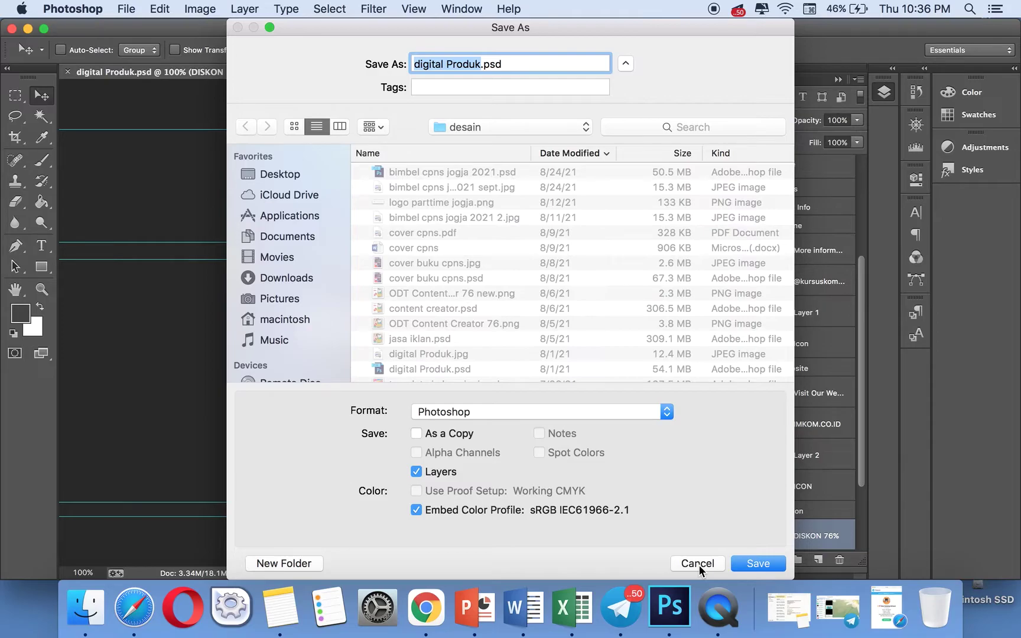
click(698, 564)
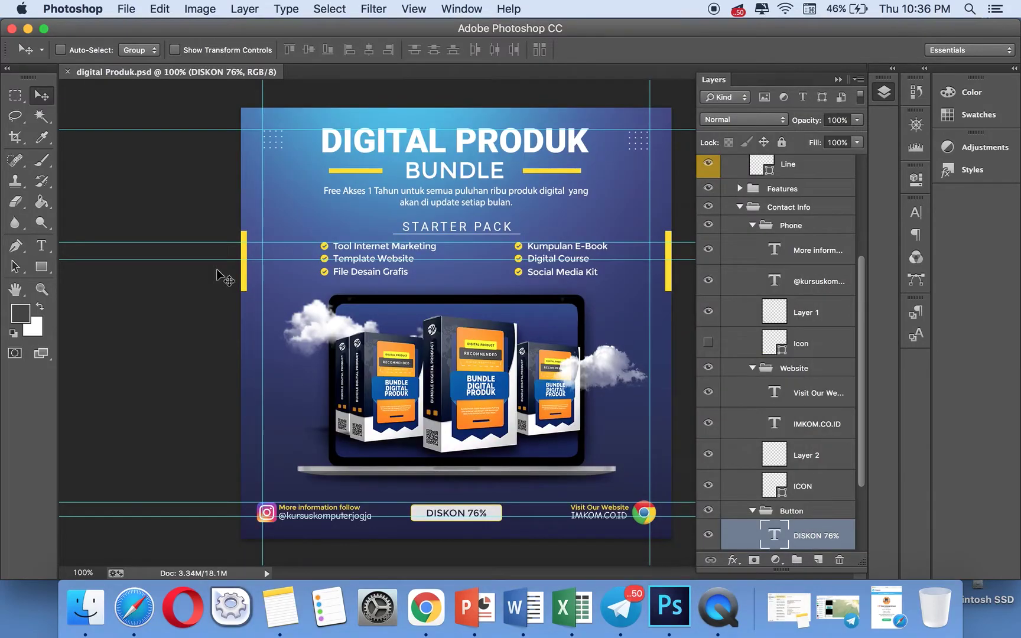
- Review the export formats offered by Save for Web and close the dialog without exporting
click(122, 16)
mouse_move(151, 319)
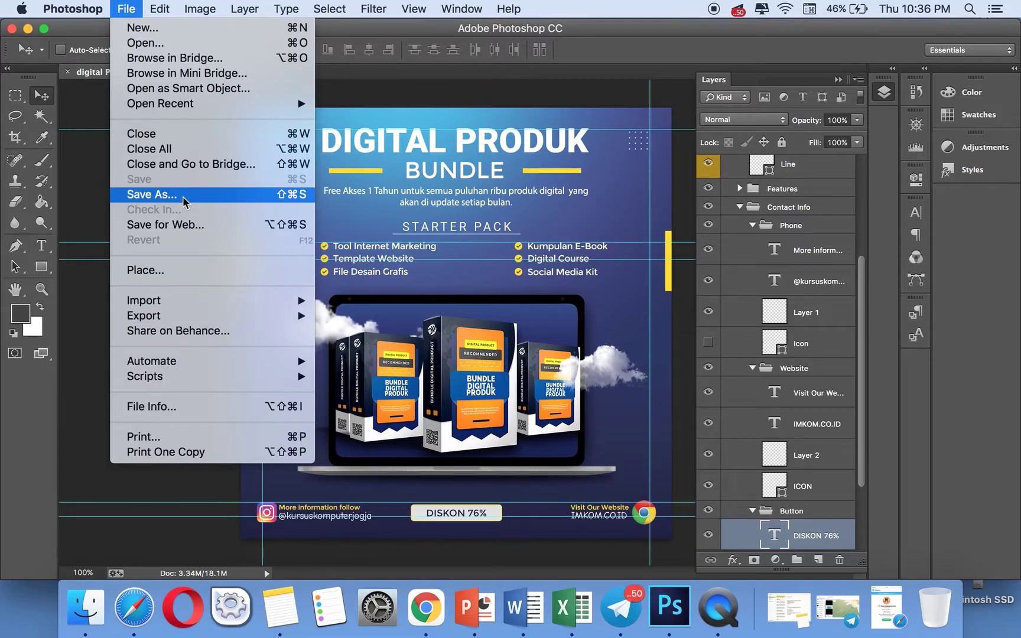
click(195, 228)
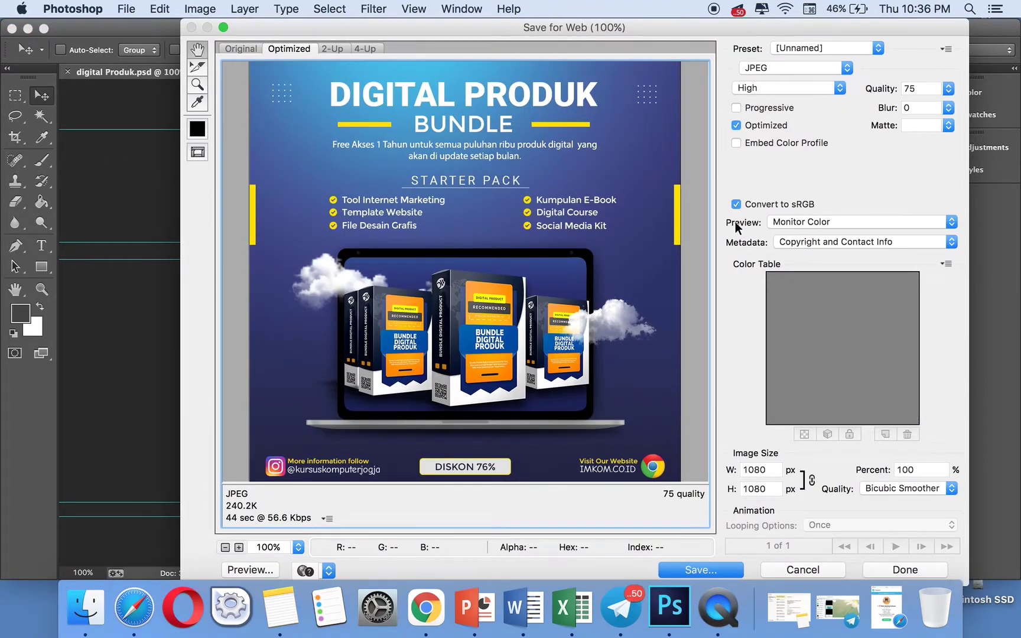
click(781, 69)
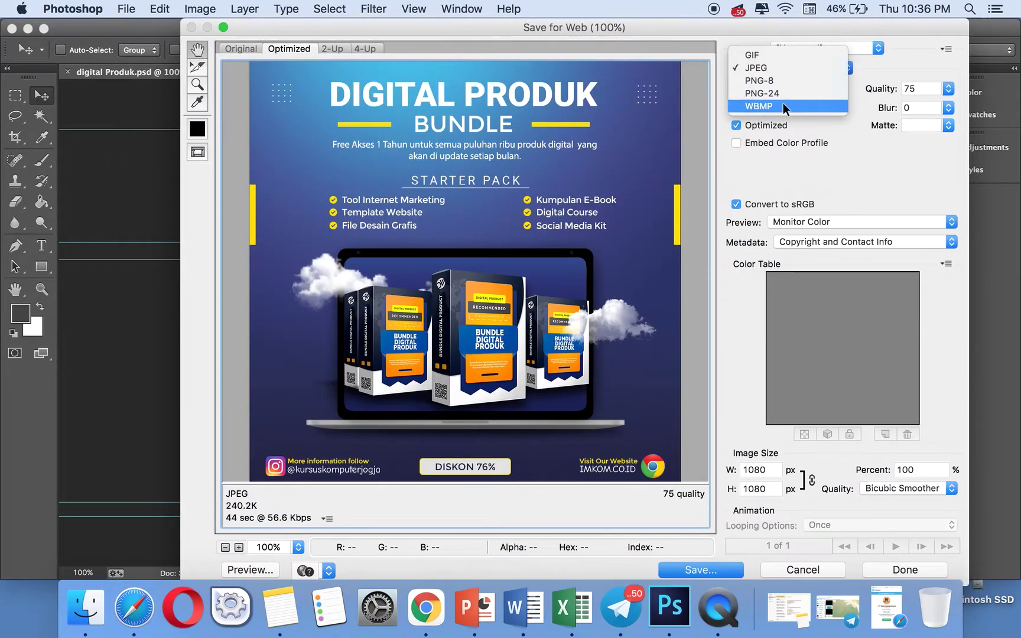
click(908, 69)
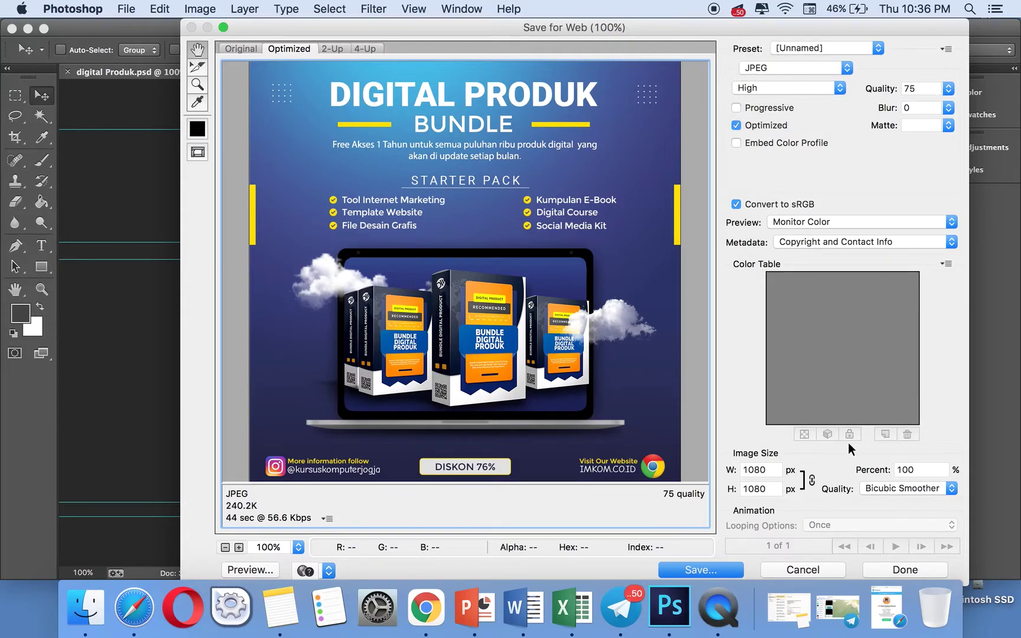
click(806, 569)
- Try to save the design as a Photoshop PDF named digital Produk.pdf in the Pictures folder, keeping the default PDF settings
click(124, 9)
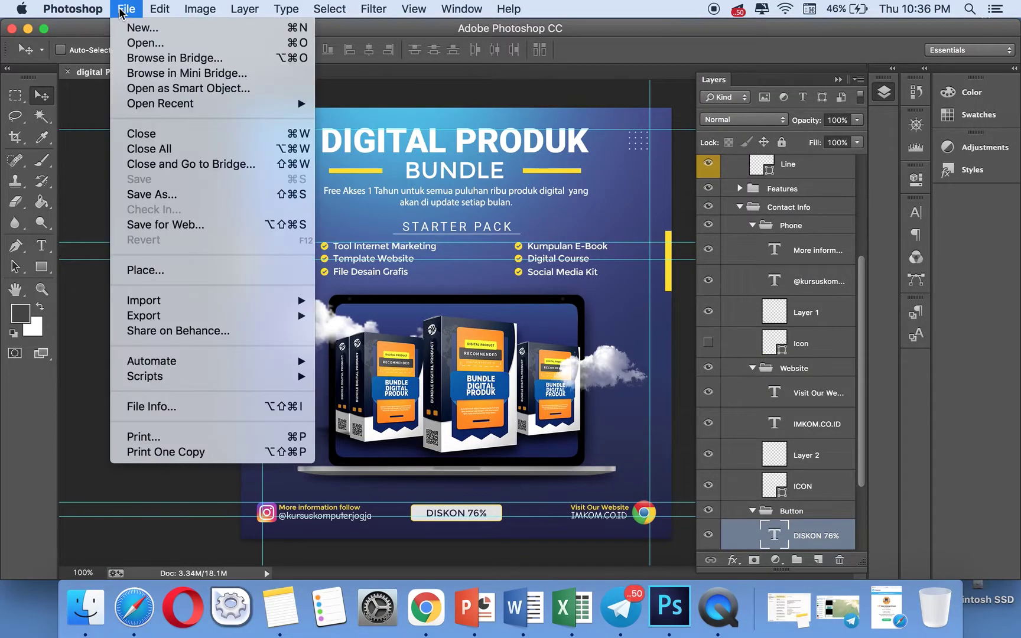
click(181, 199)
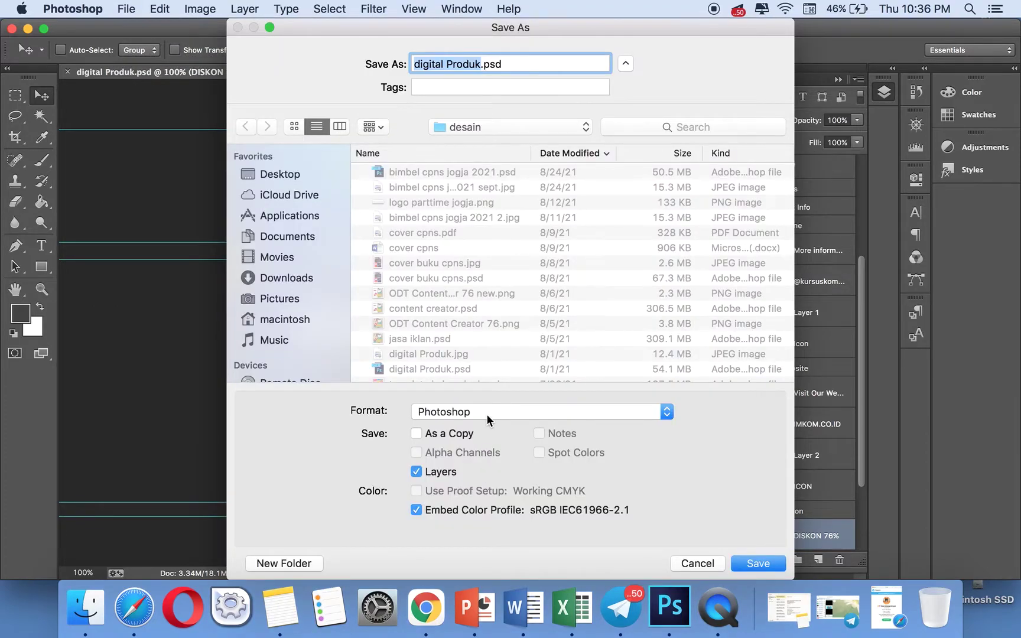
click(487, 415)
scroll(499, 481, down, 5)
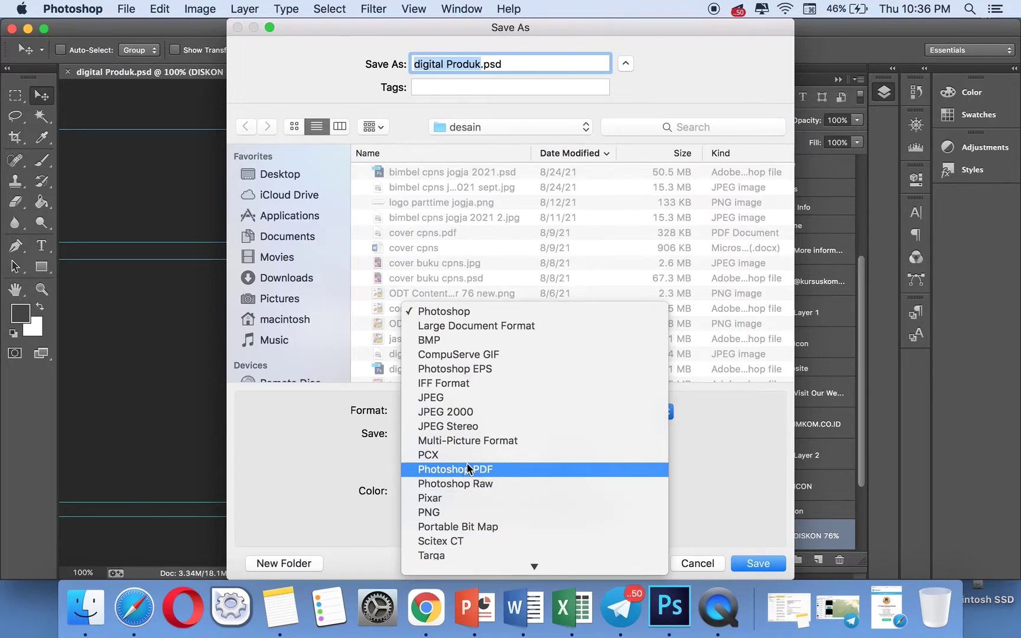
click(490, 467)
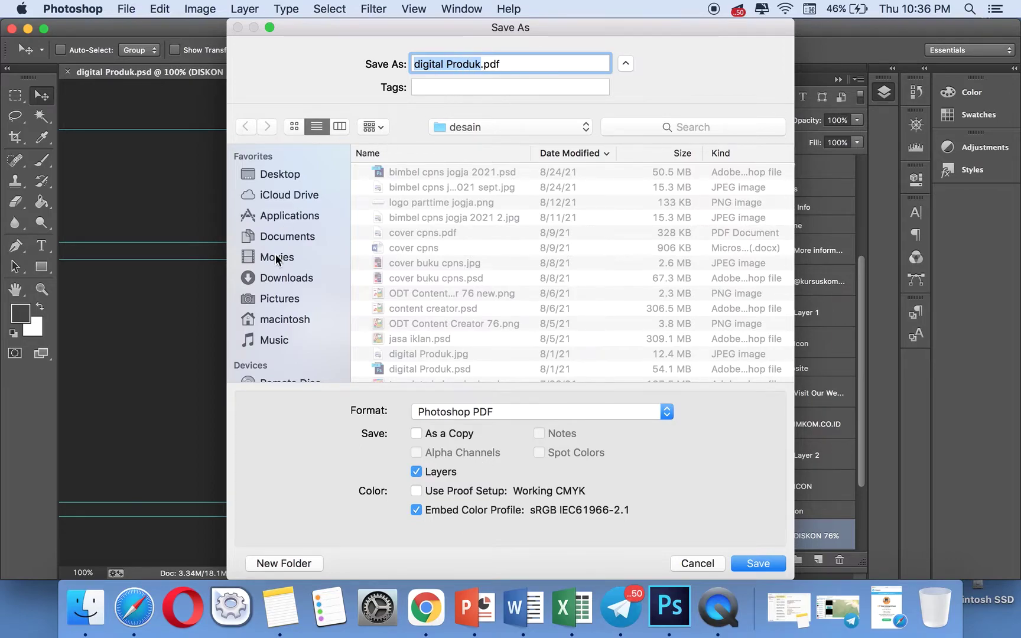
click(288, 278)
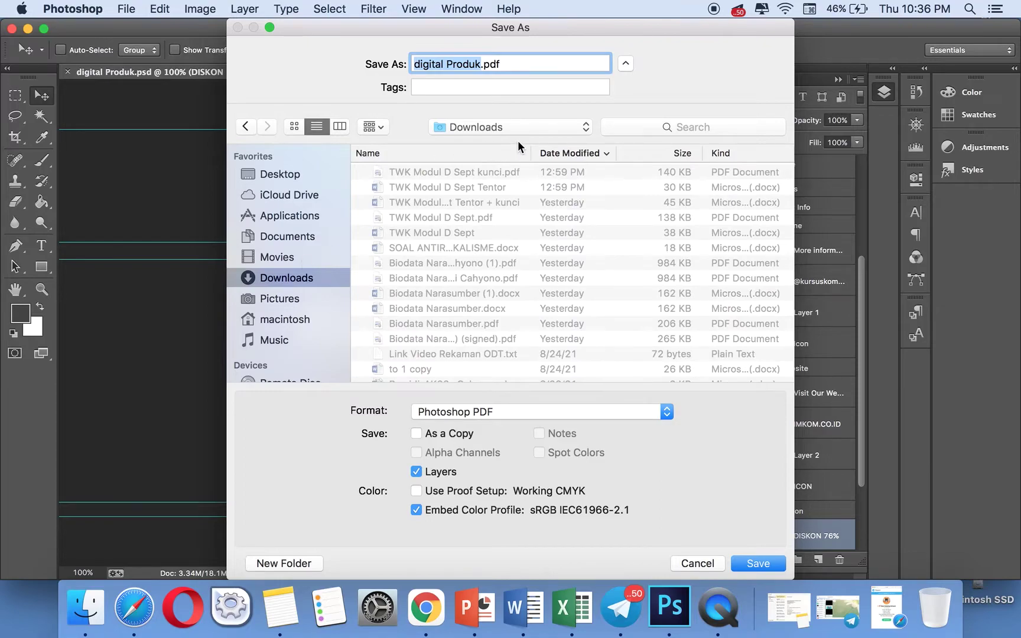
click(297, 301)
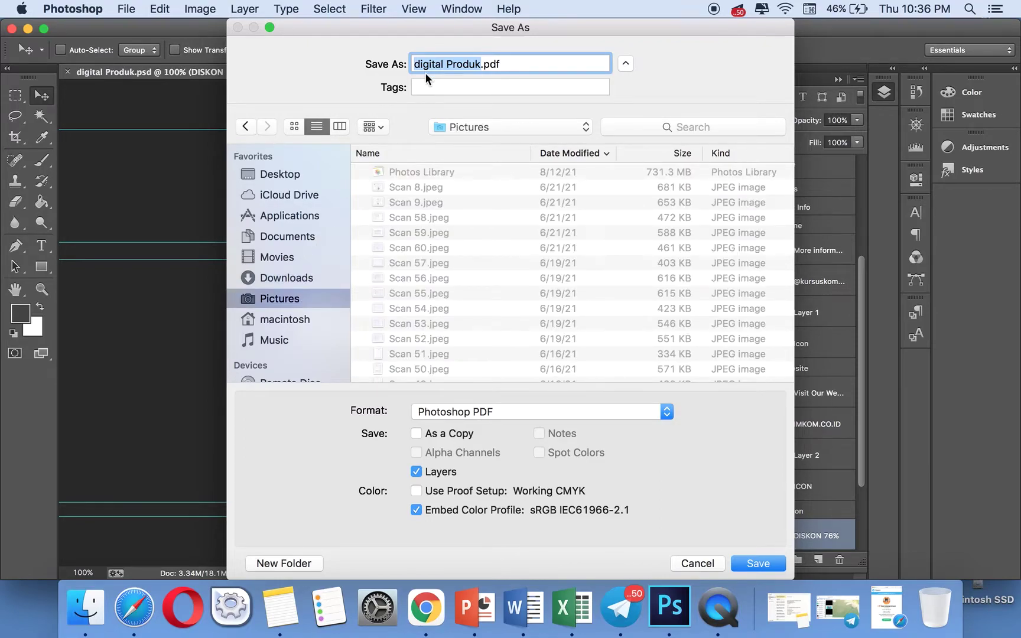
click(771, 566)
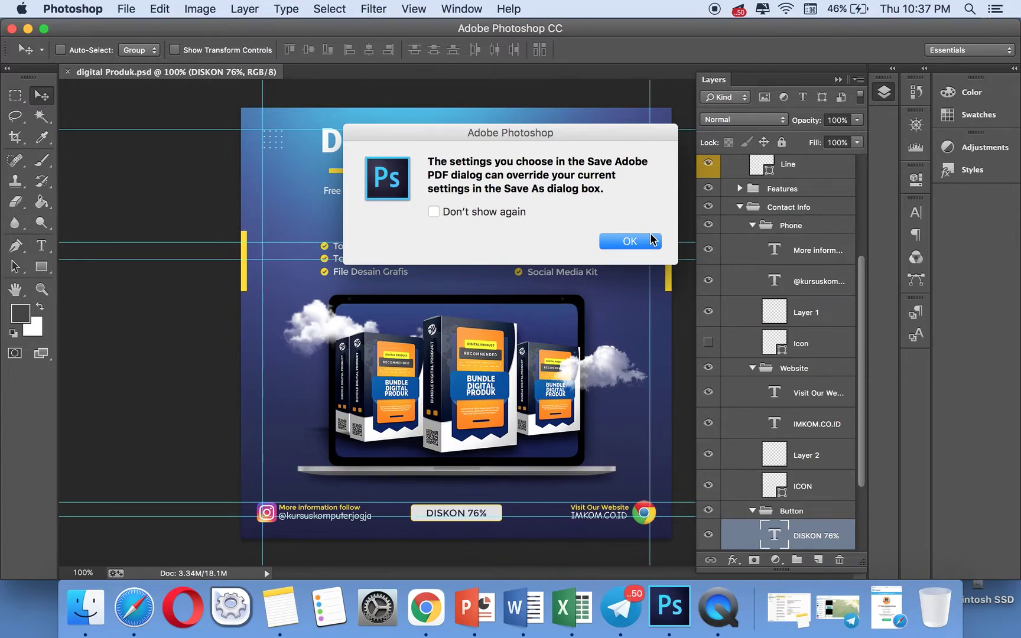
click(652, 239)
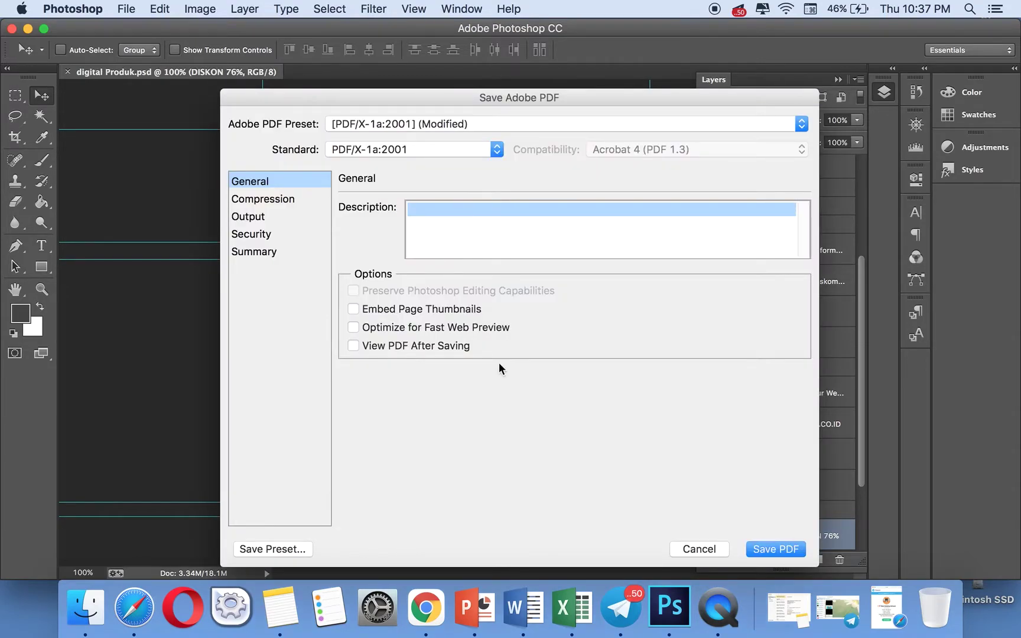
click(784, 549)
key(super+q)
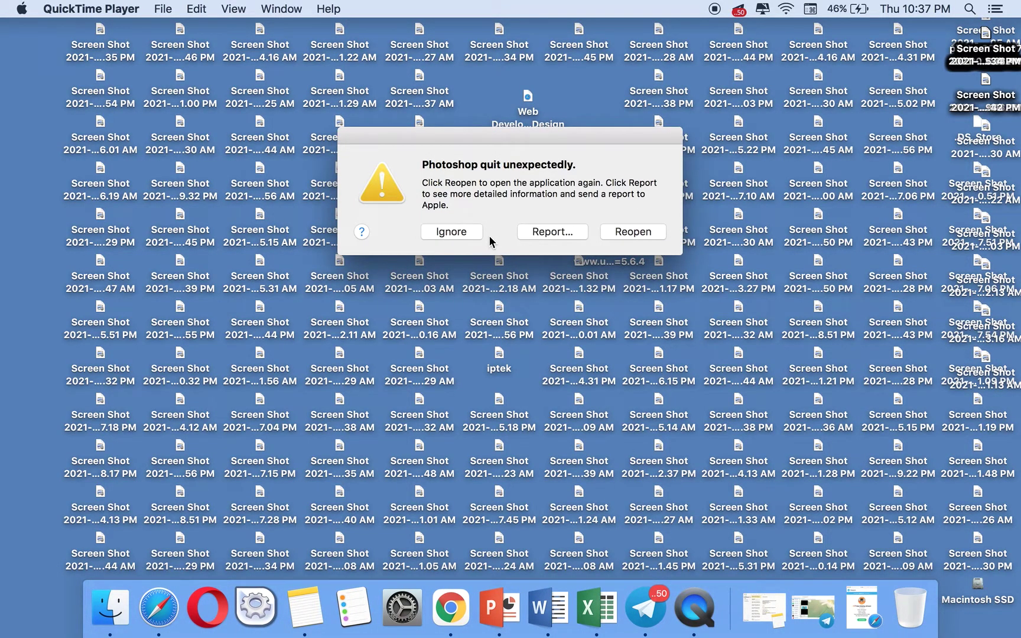
- Reopen Photoshop without sending the crash report and open digital Produk.psd from the desain folder, accepting the missing fonts
click(633, 233)
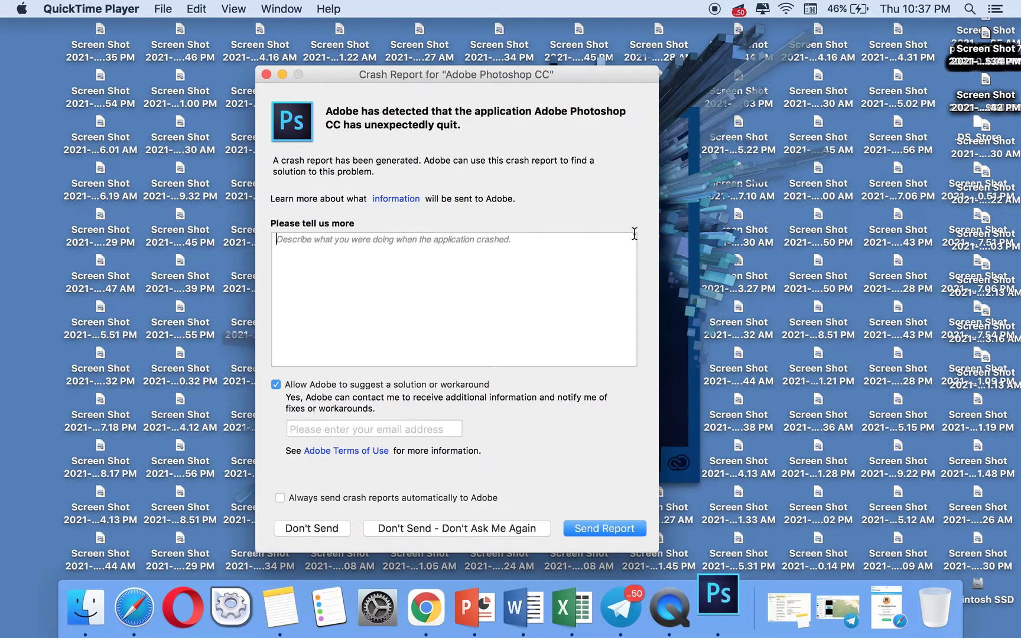
click(312, 528)
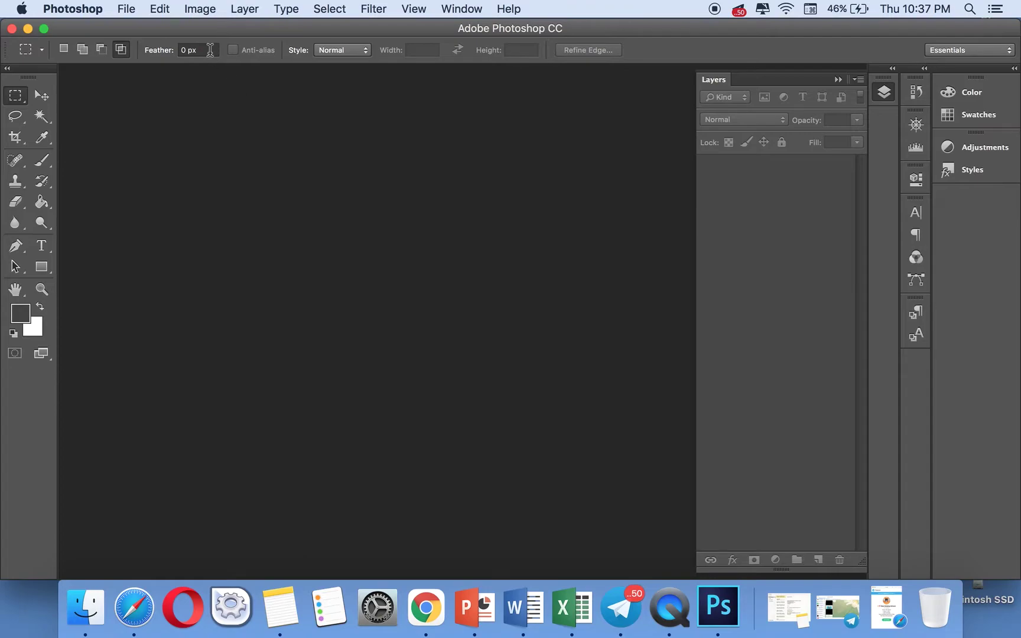
click(124, 10)
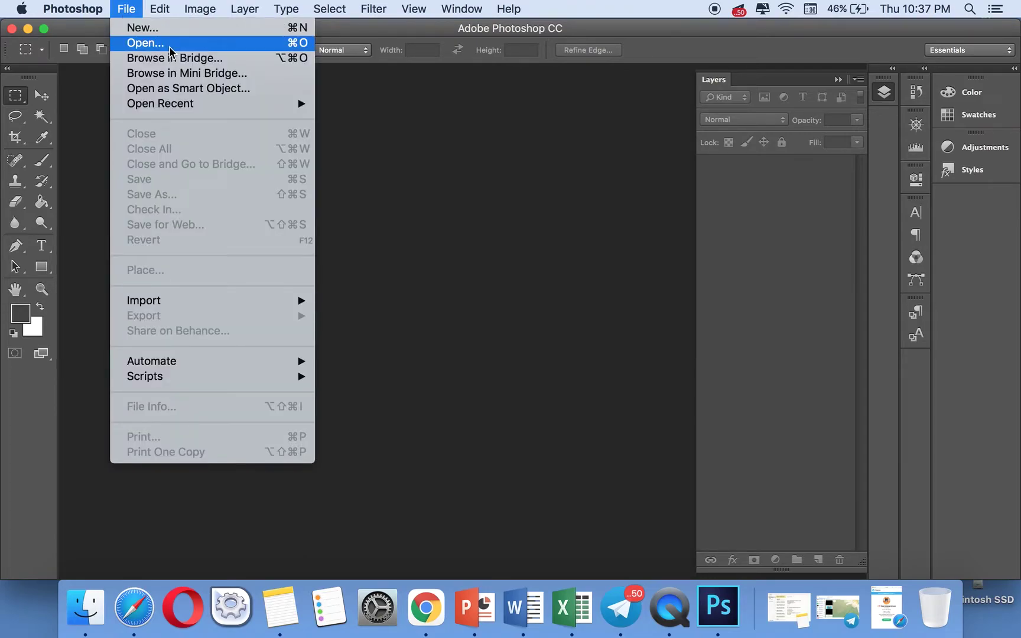
mouse_move(234, 107)
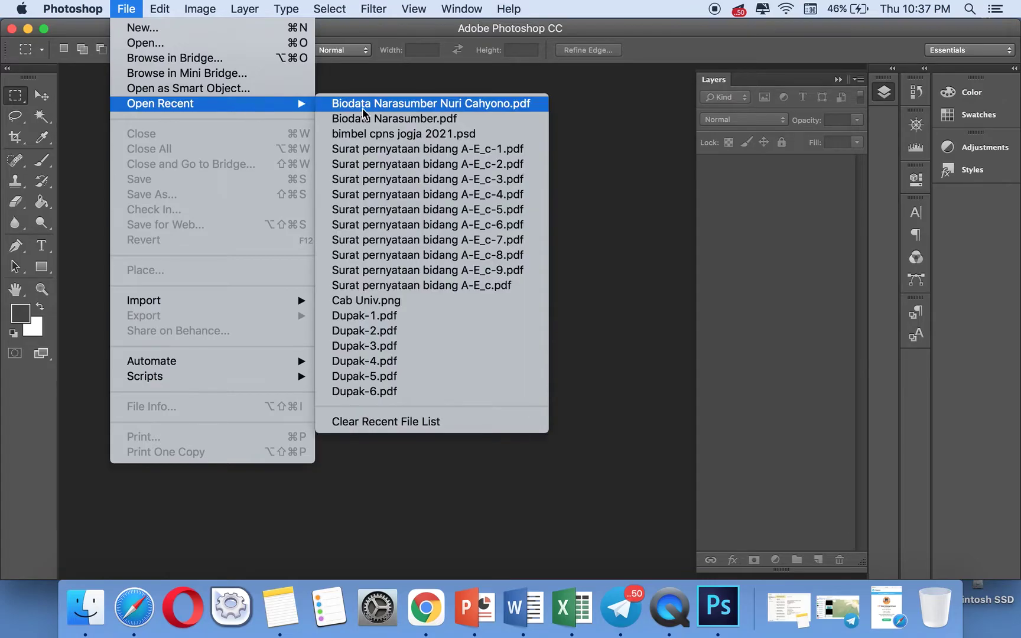
click(200, 44)
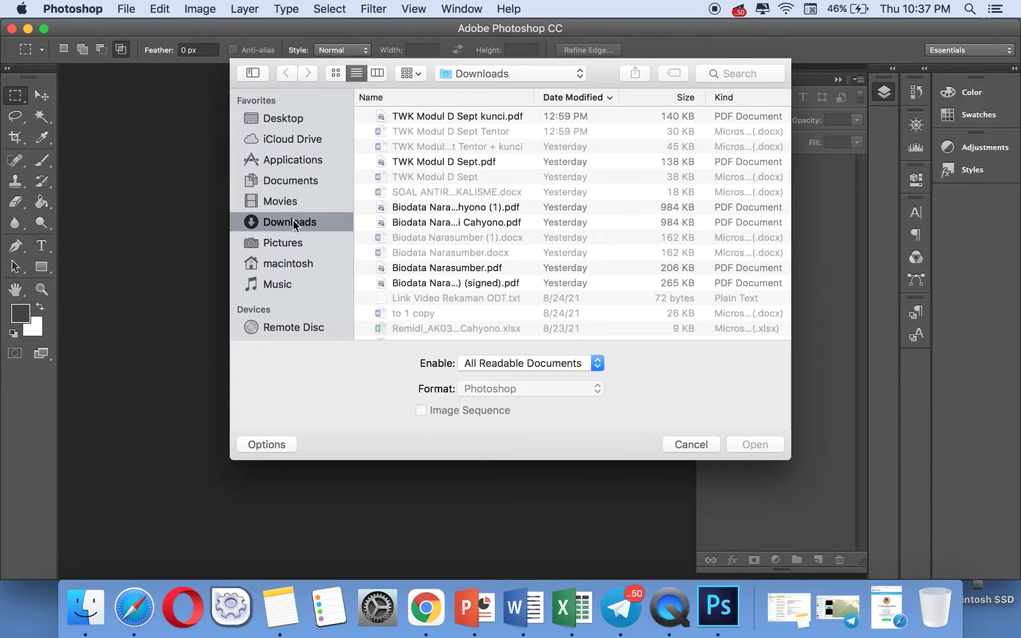
click(472, 73)
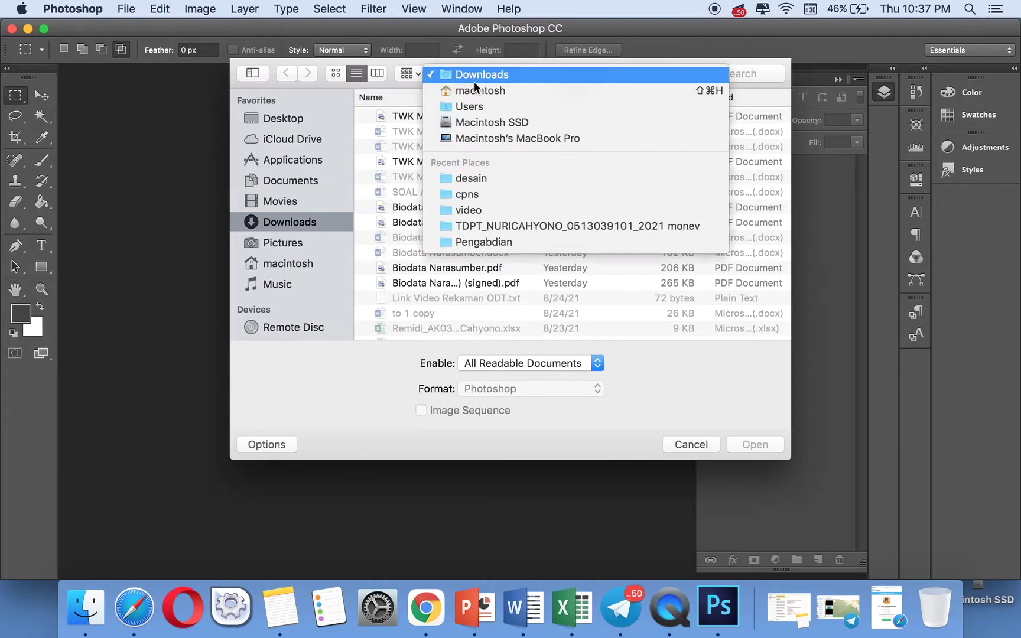
click(499, 176)
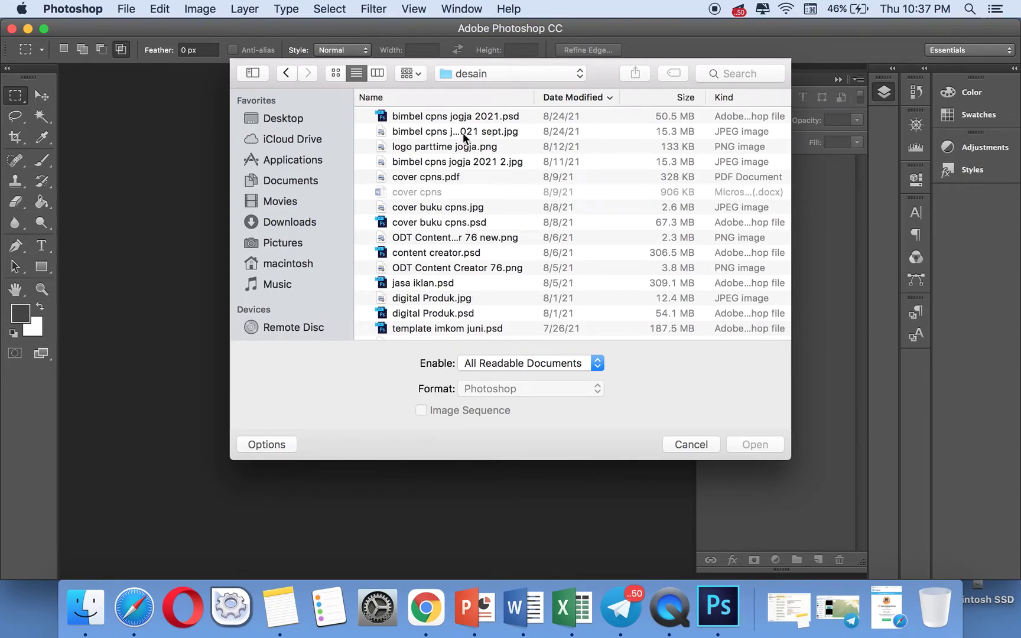
scroll(455, 275, down, 2)
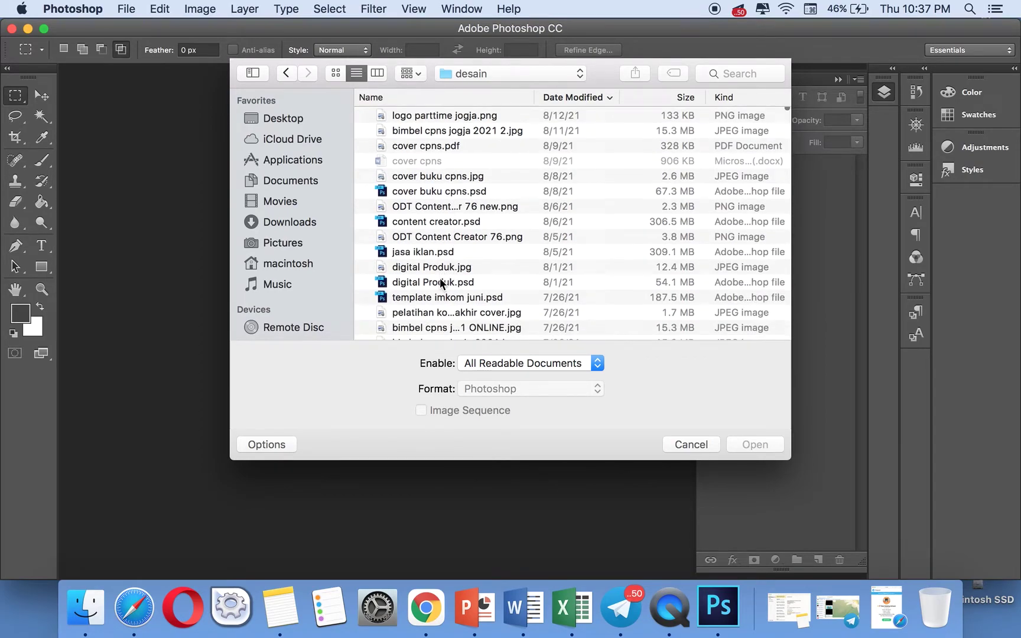
click(440, 283)
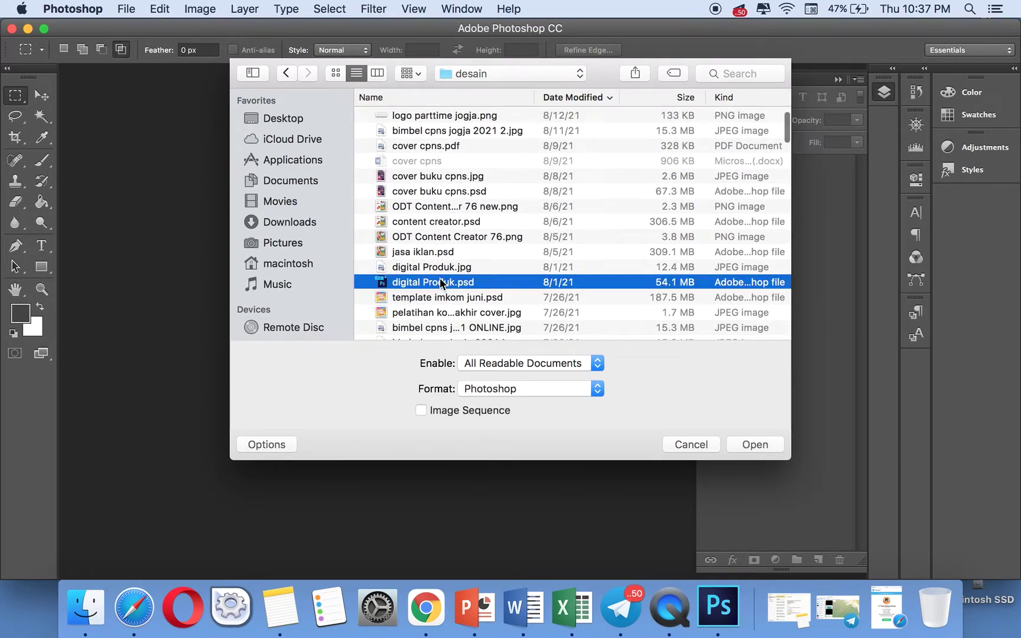
click(769, 445)
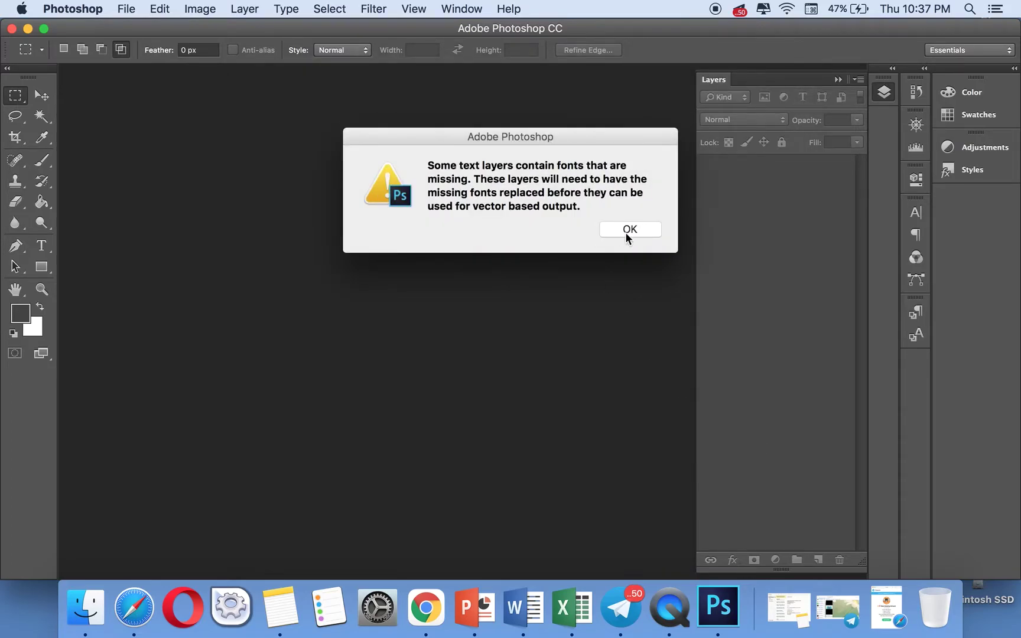
click(637, 235)
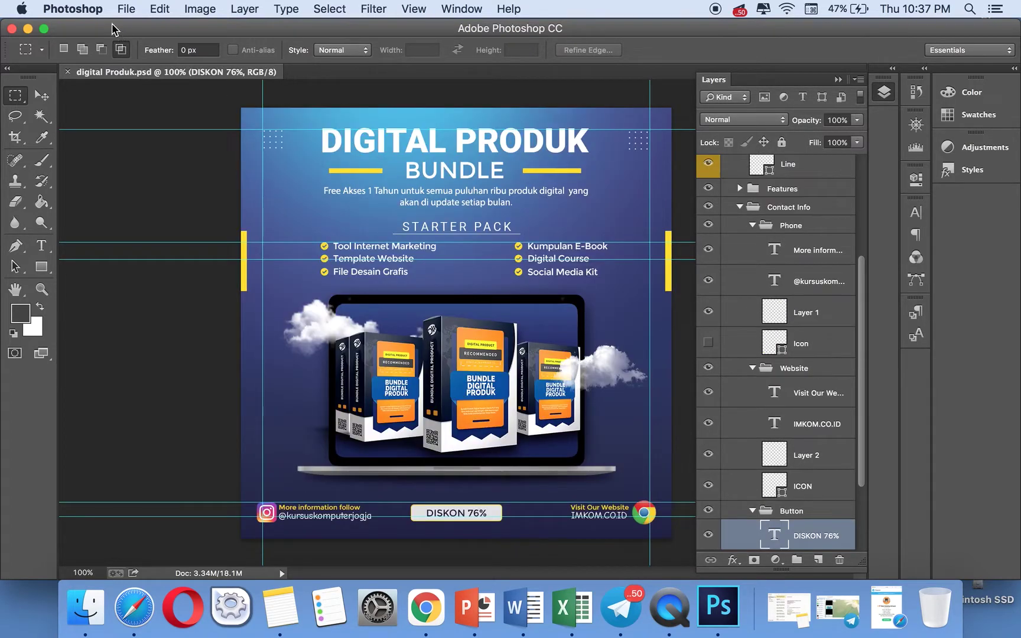
- Save the design as a Photoshop PDF named digital Produk.pdf in the Pictures folder, using the modified PDF/X-1a:2001 preset
click(125, 10)
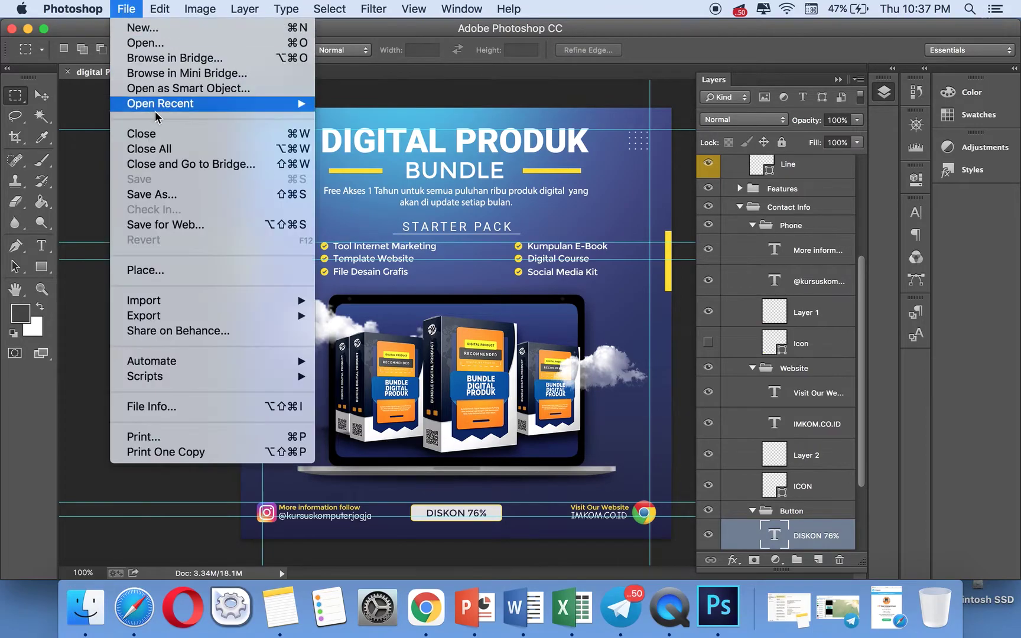
click(190, 198)
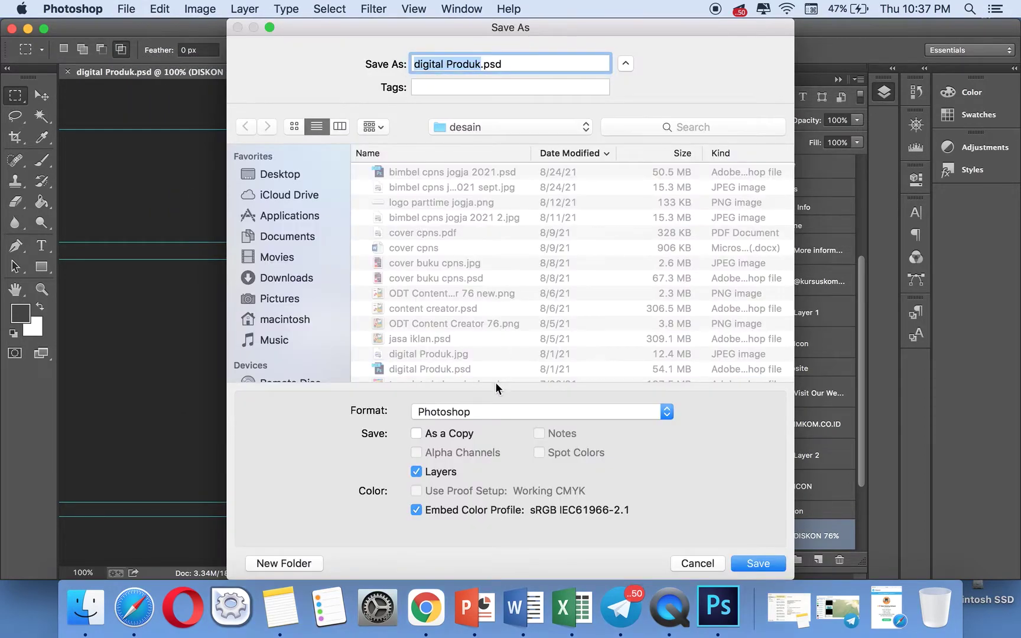
click(500, 418)
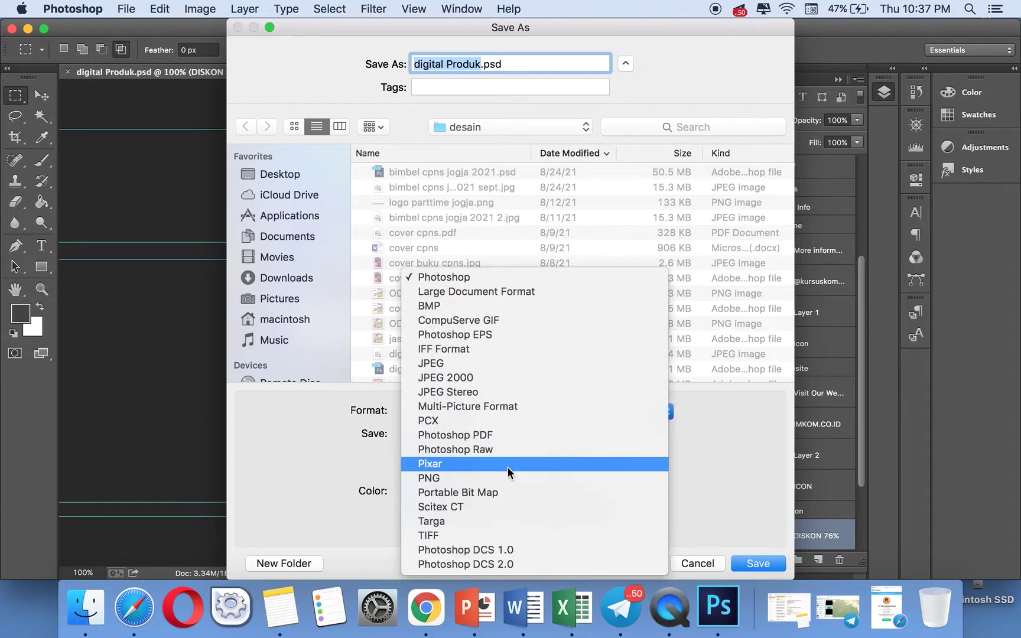
click(505, 434)
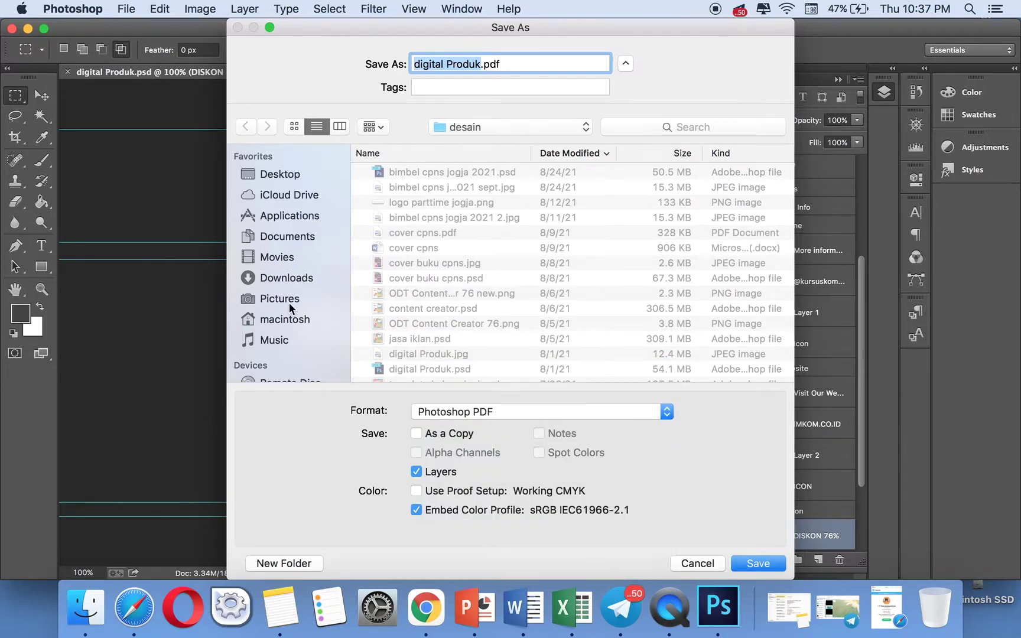
click(283, 299)
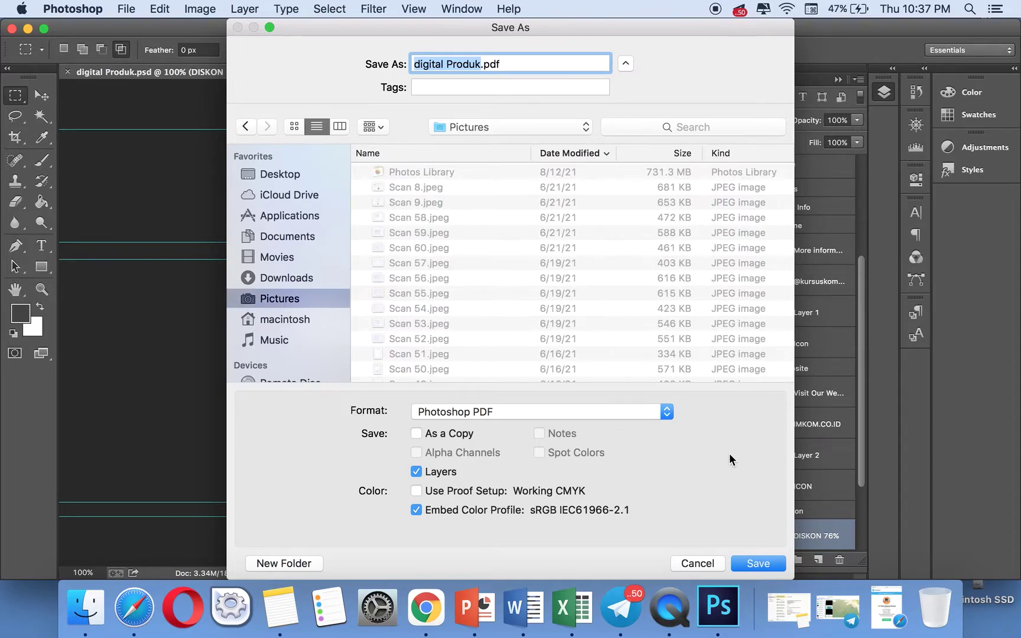
click(769, 565)
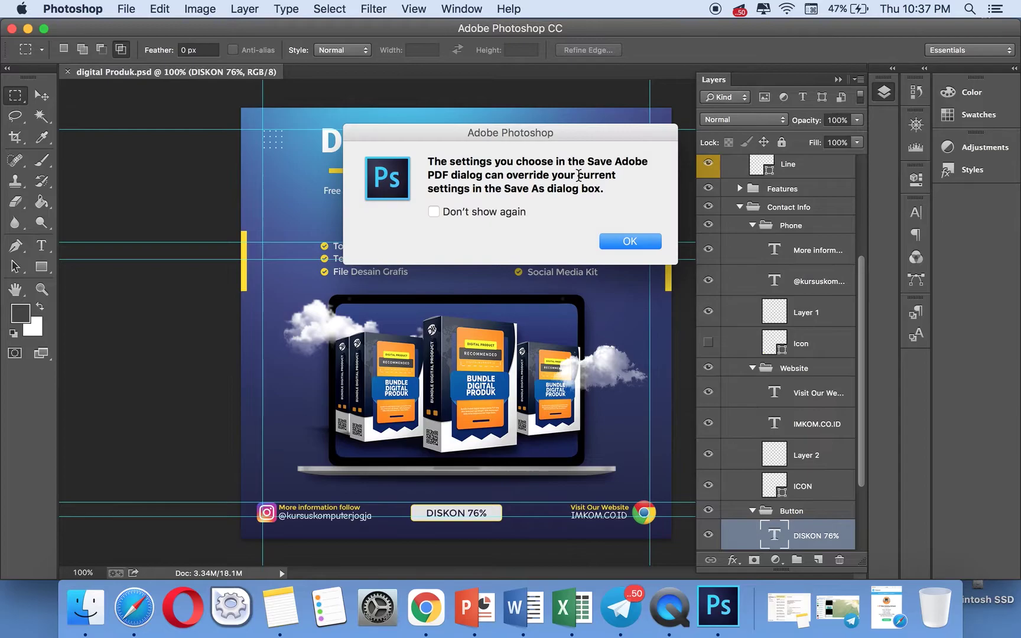
click(645, 241)
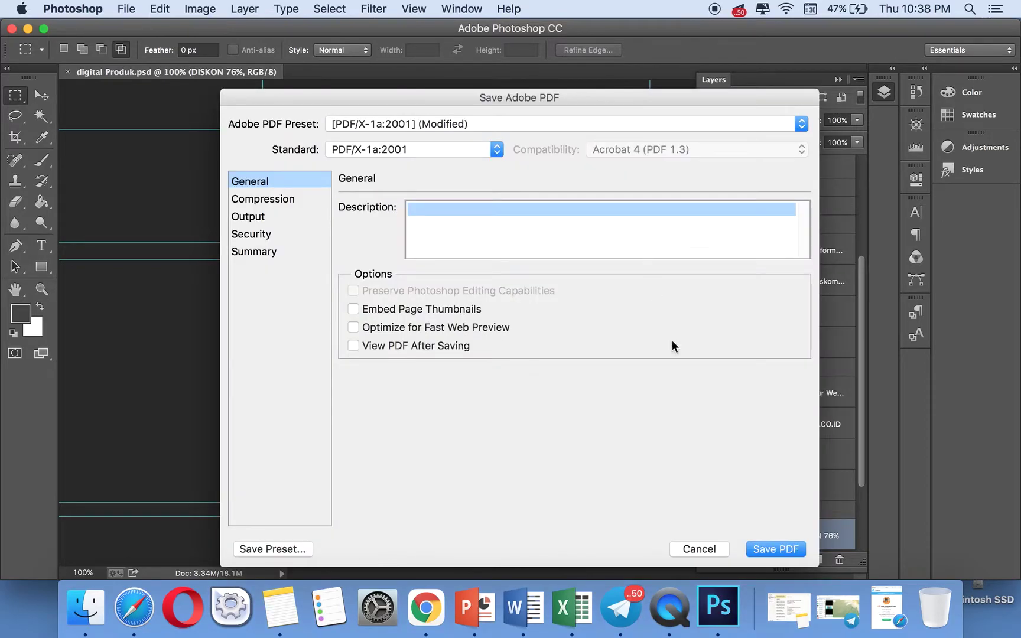
click(778, 554)
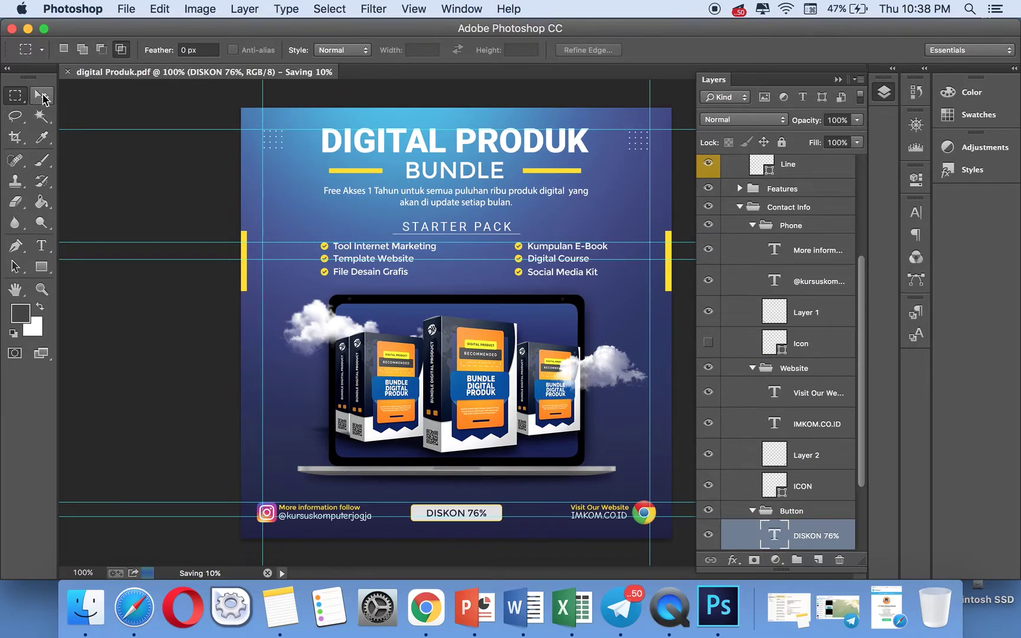
- Check the Pictures folder in Finder for the saved digital Produk.pdf
click(91, 614)
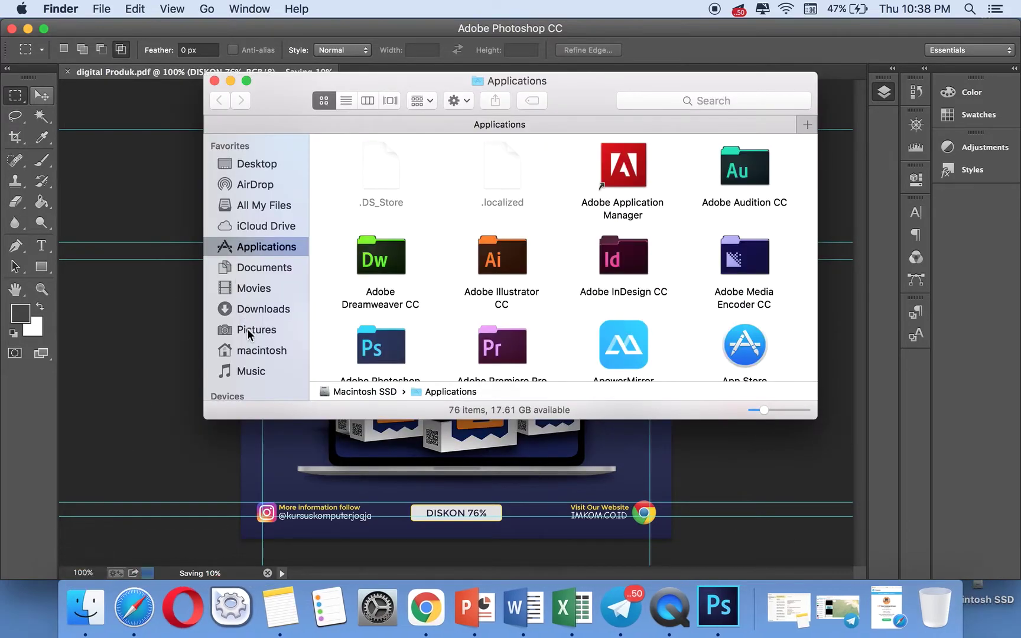
click(250, 336)
scroll(437, 272, down, 15)
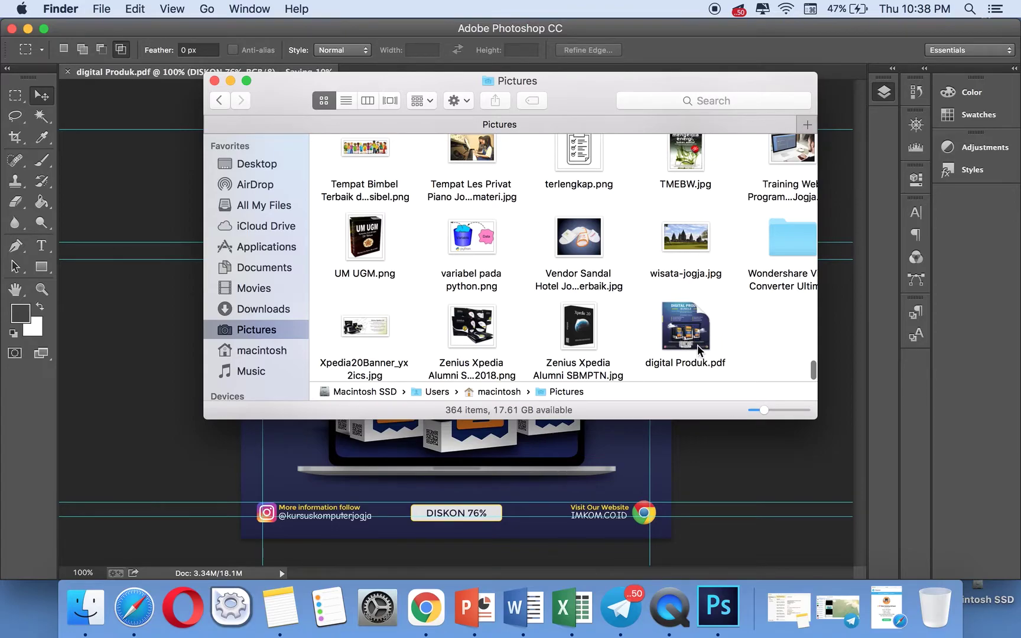
- Switch to Canva in Chrome, import digital Produk.pdf from the Pictures folder as a PDF, and open the imported design
click(425, 607)
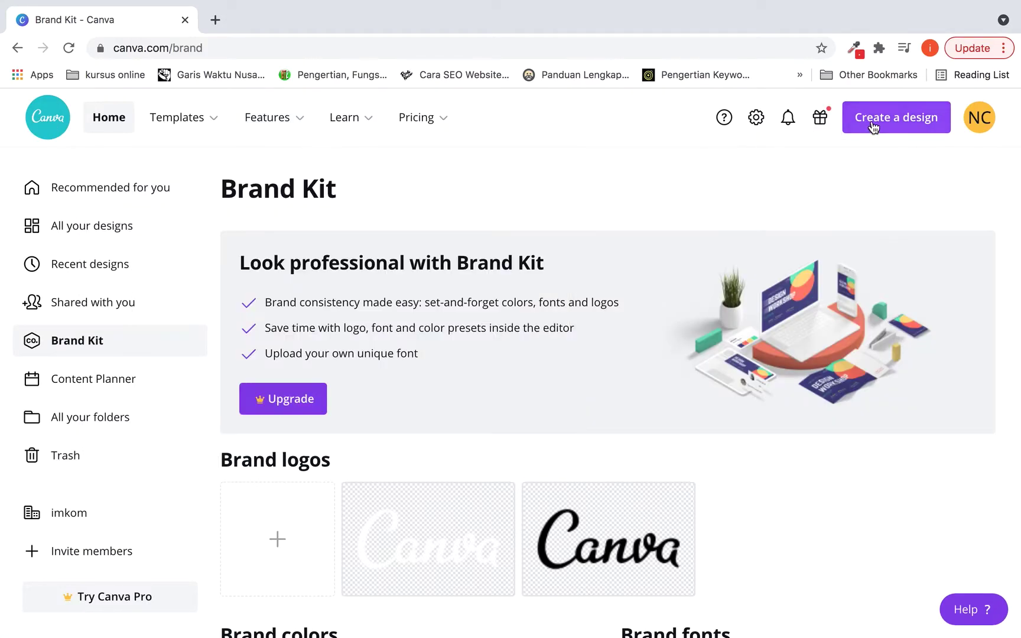
click(873, 126)
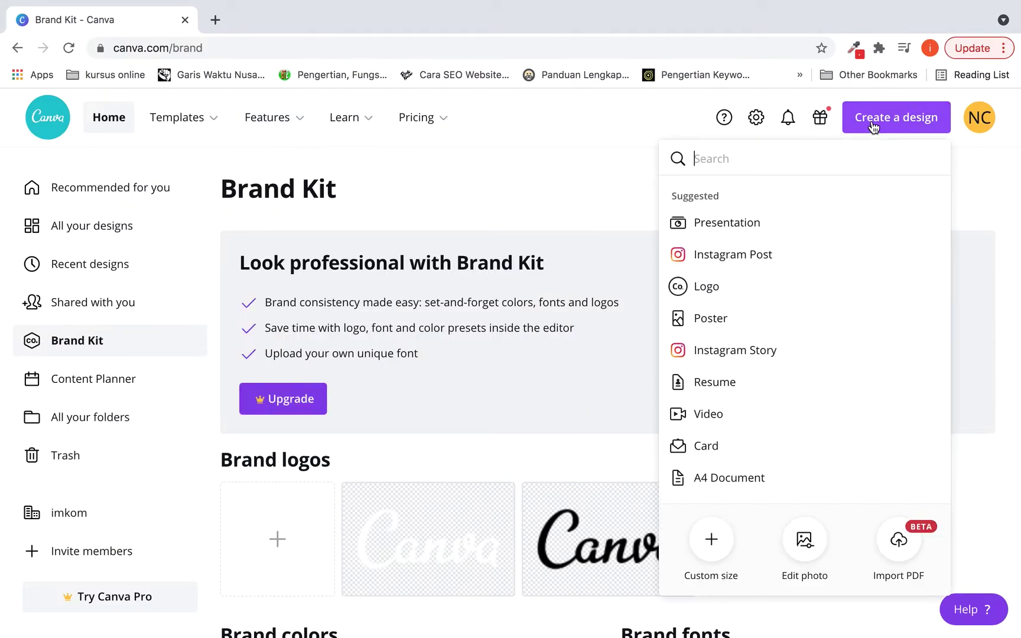
click(898, 541)
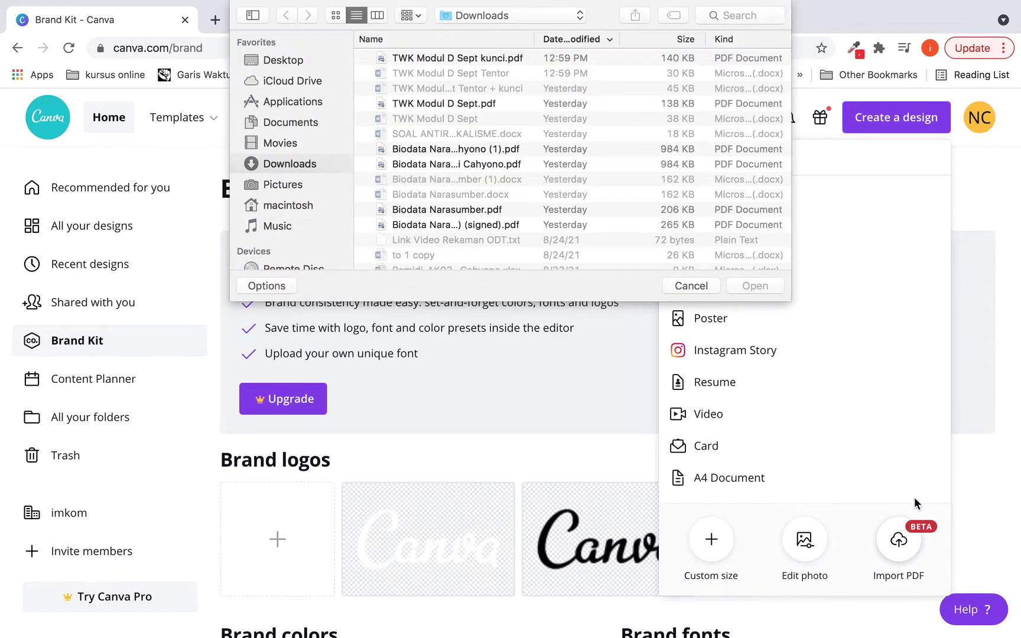
click(684, 286)
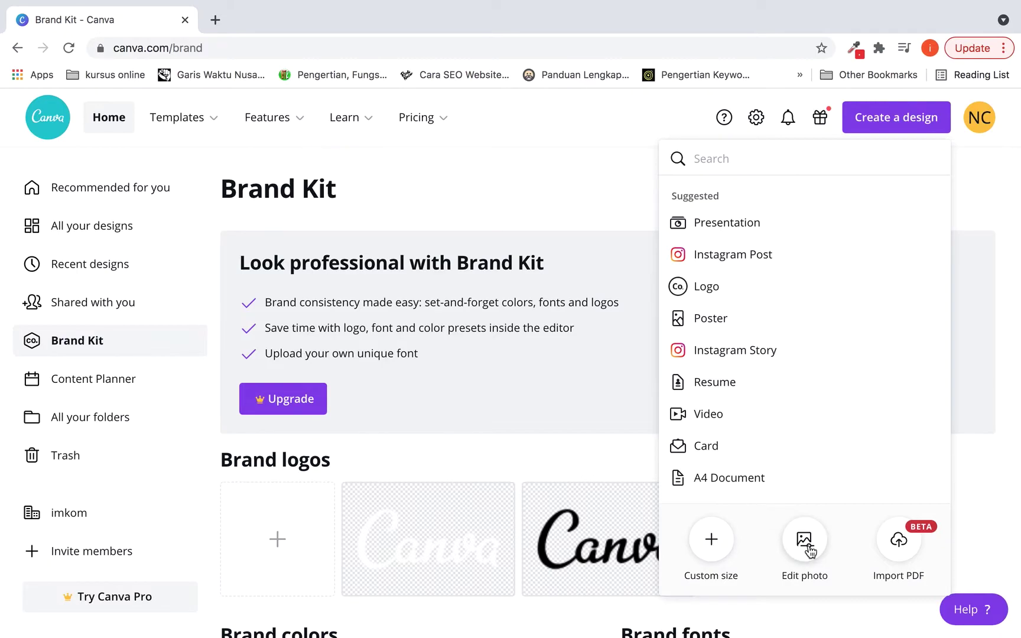
click(903, 544)
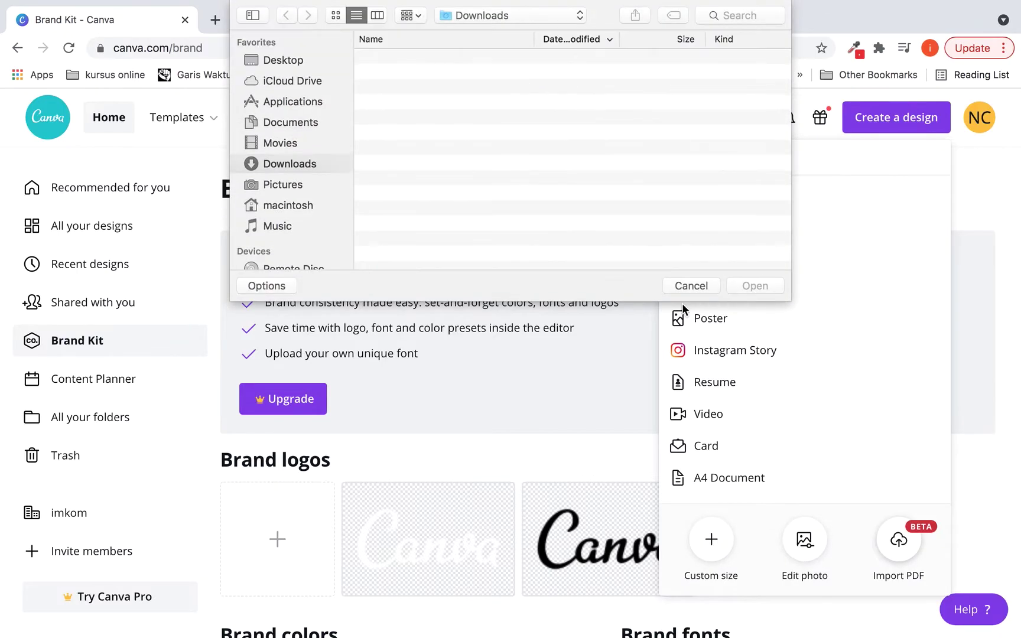
click(295, 186)
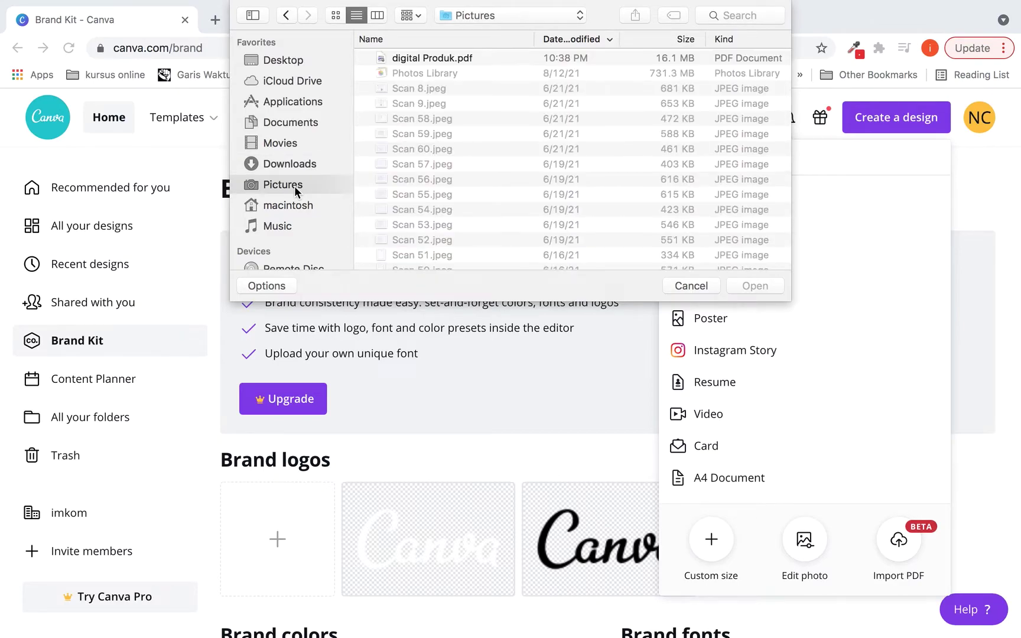
click(464, 59)
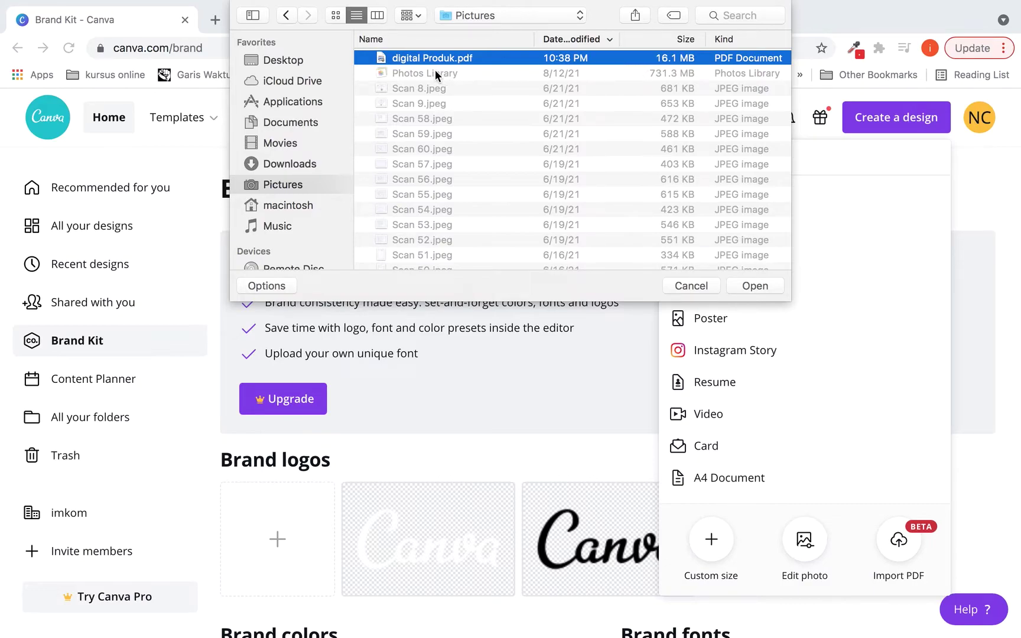
click(760, 287)
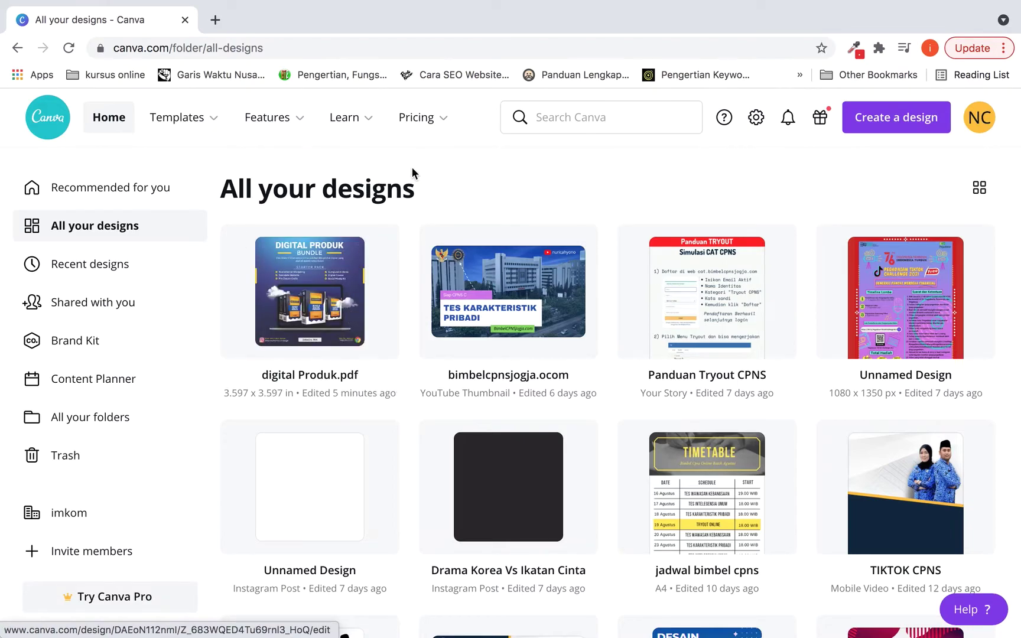
click(310, 287)
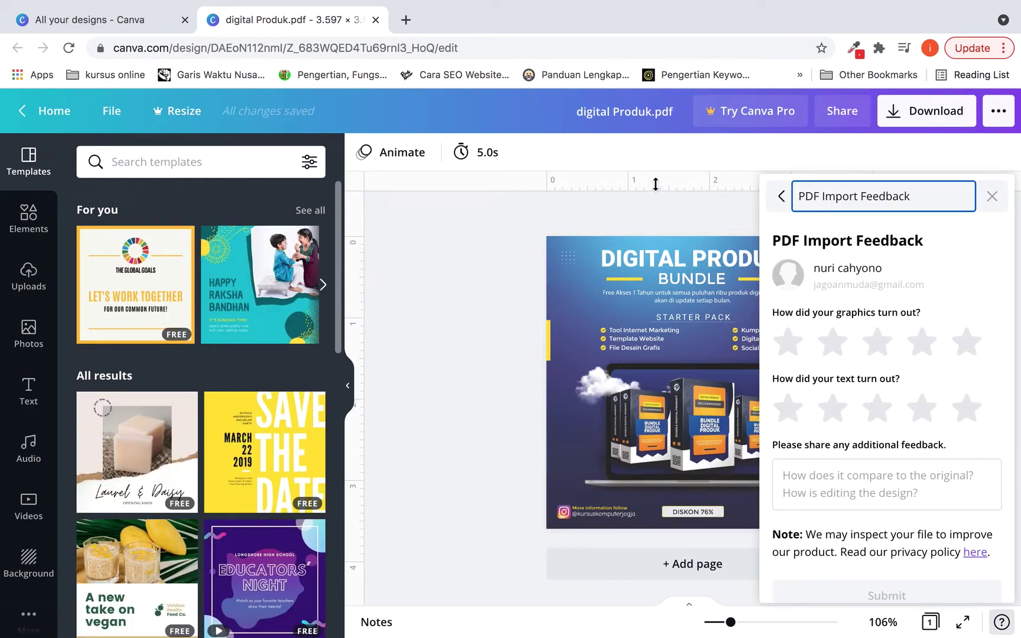
- Submit the PDF import feedback with five stars for graphics and text and the comment "nice", and close the feedback form
click(975, 345)
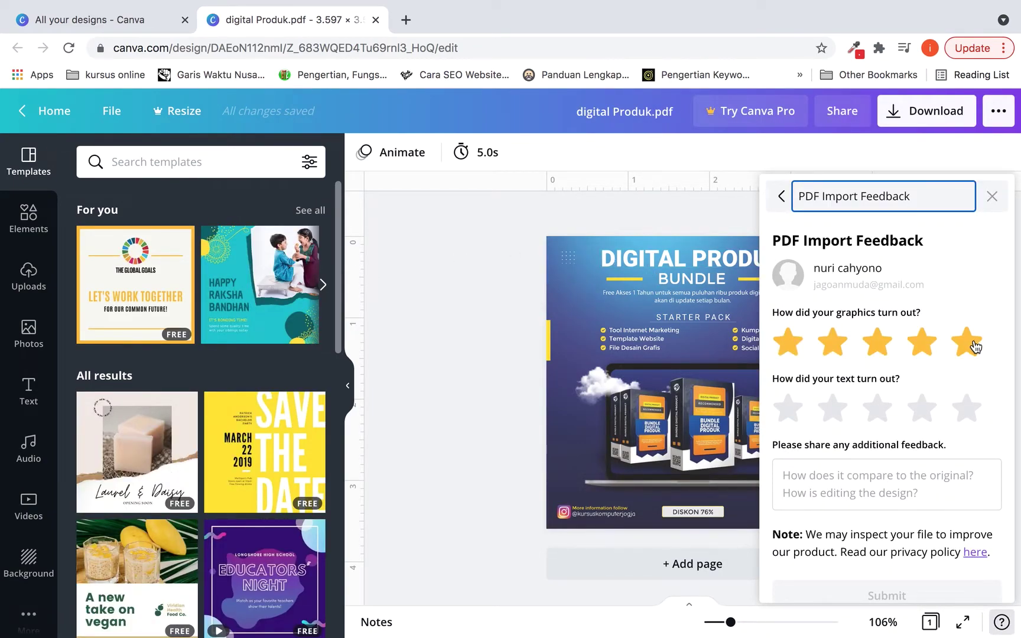
click(974, 415)
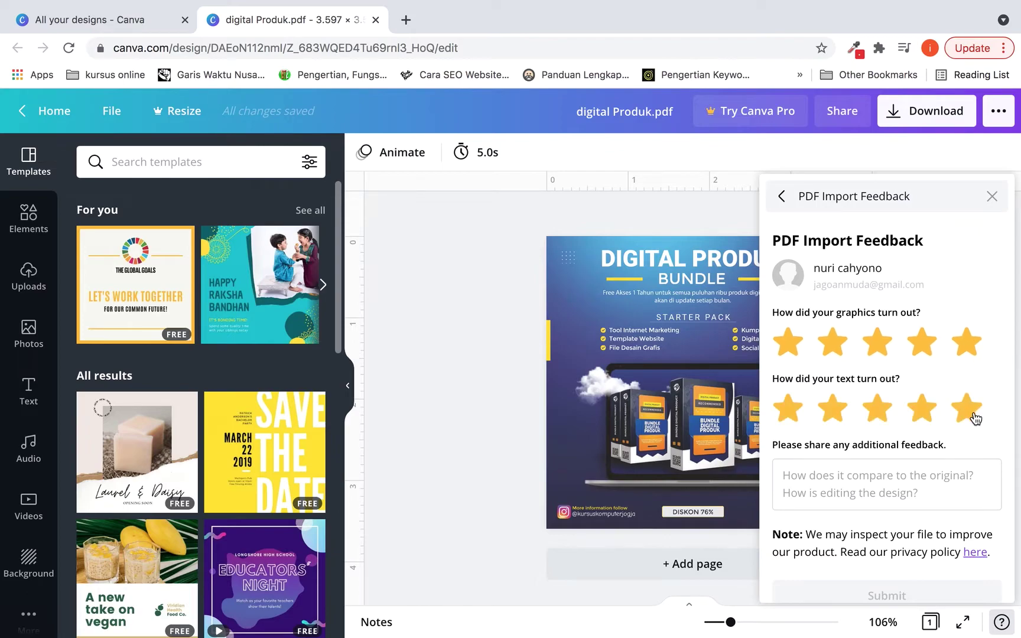
scroll(955, 455, down, 1)
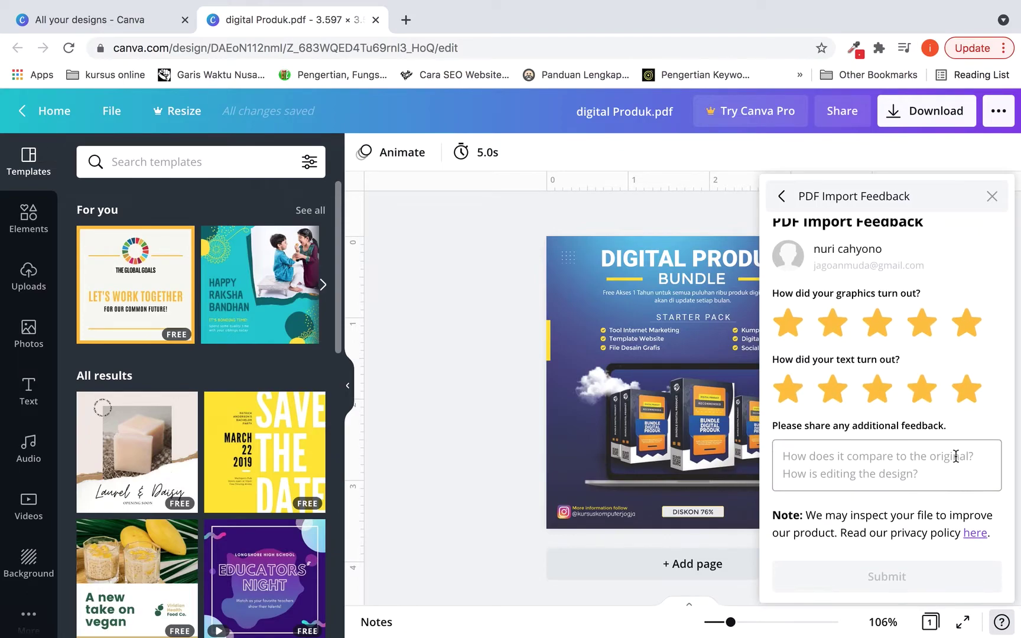
click(870, 472)
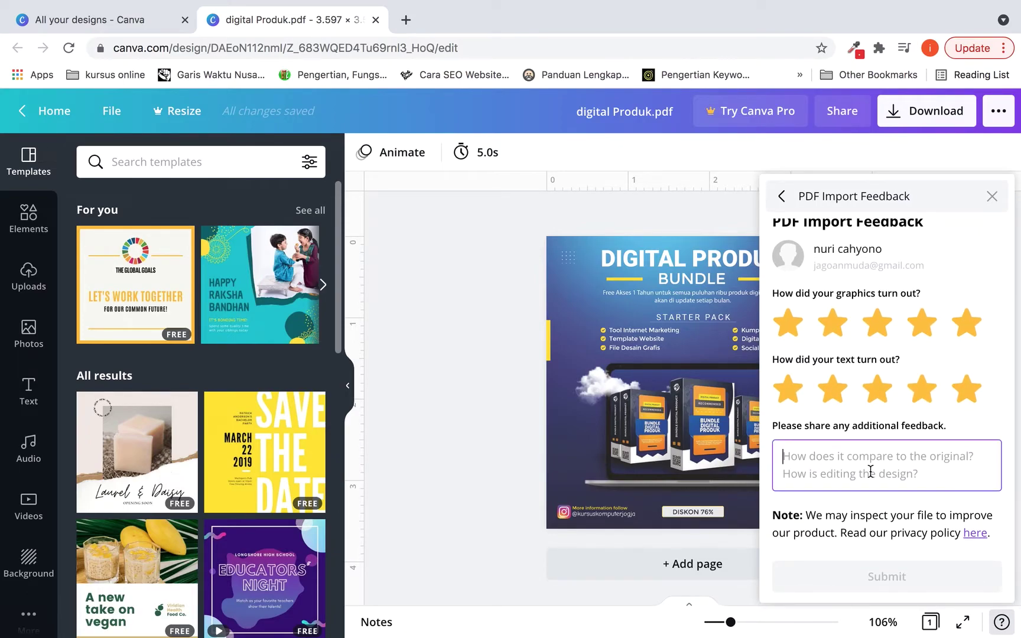
text(nice)
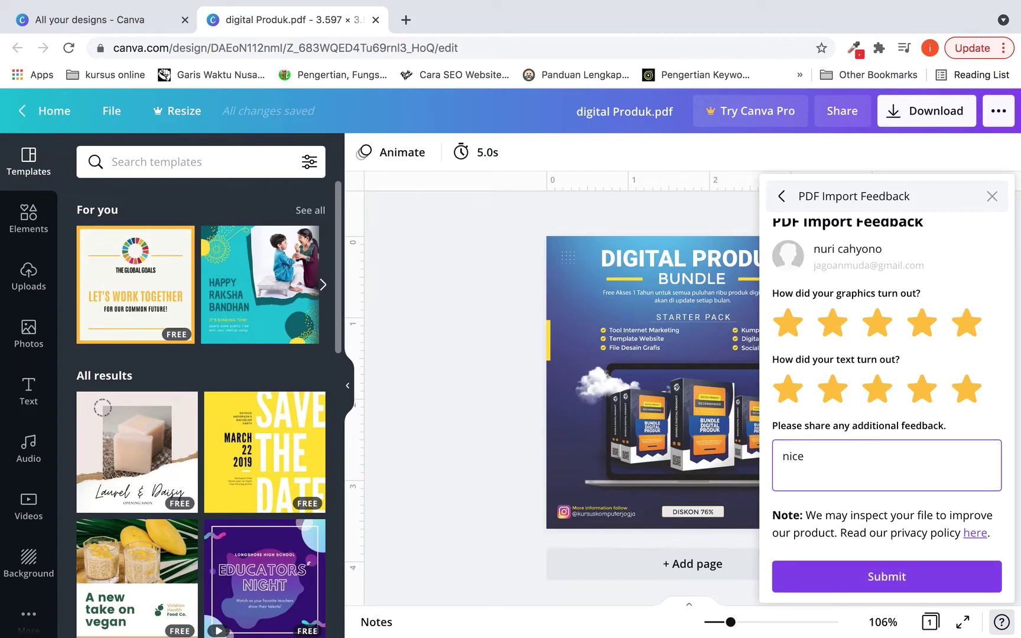
click(862, 586)
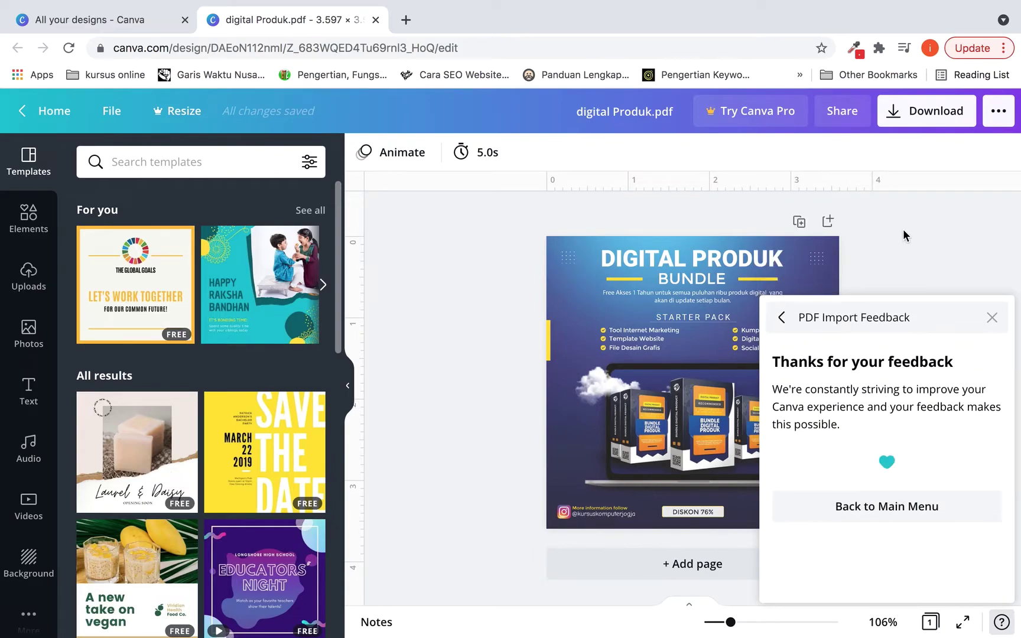
click(991, 318)
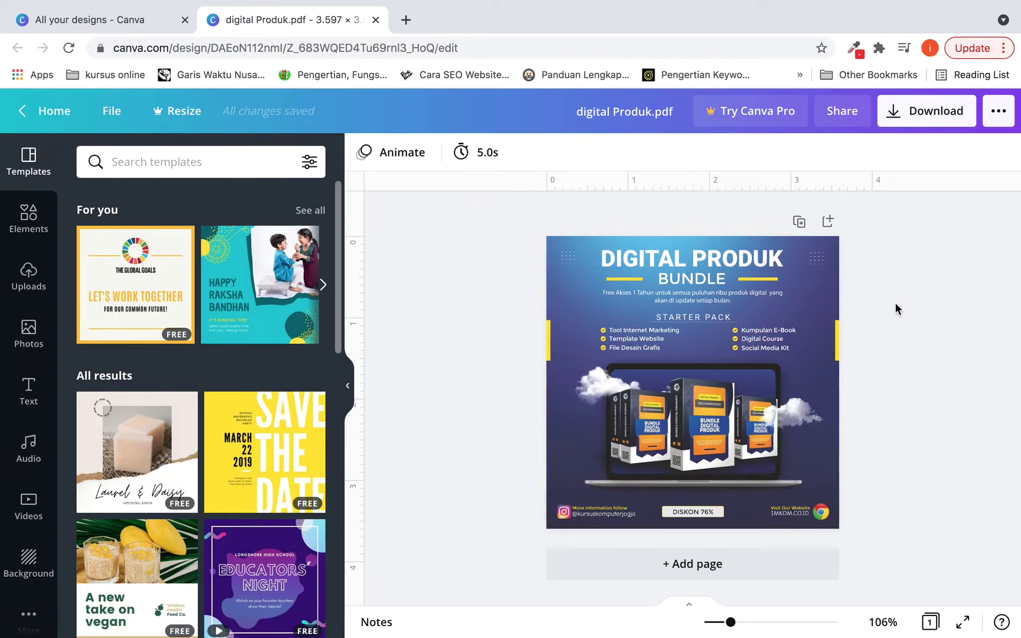
- Switch to Photoshop to compare the original poster with the imported design, and return to the Canva editor
key(ctrl+Up)
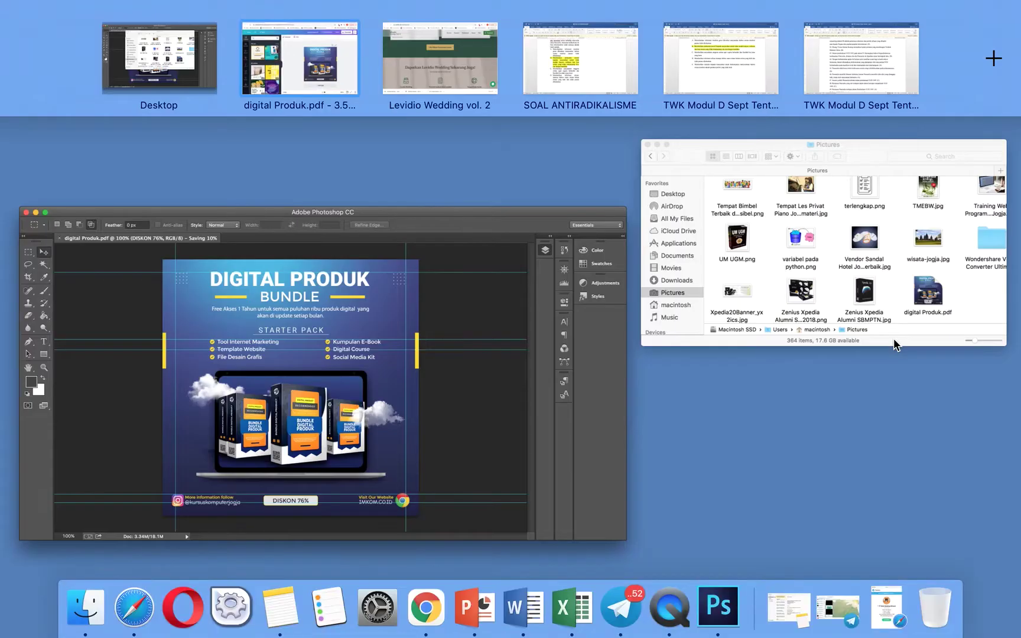
click(472, 358)
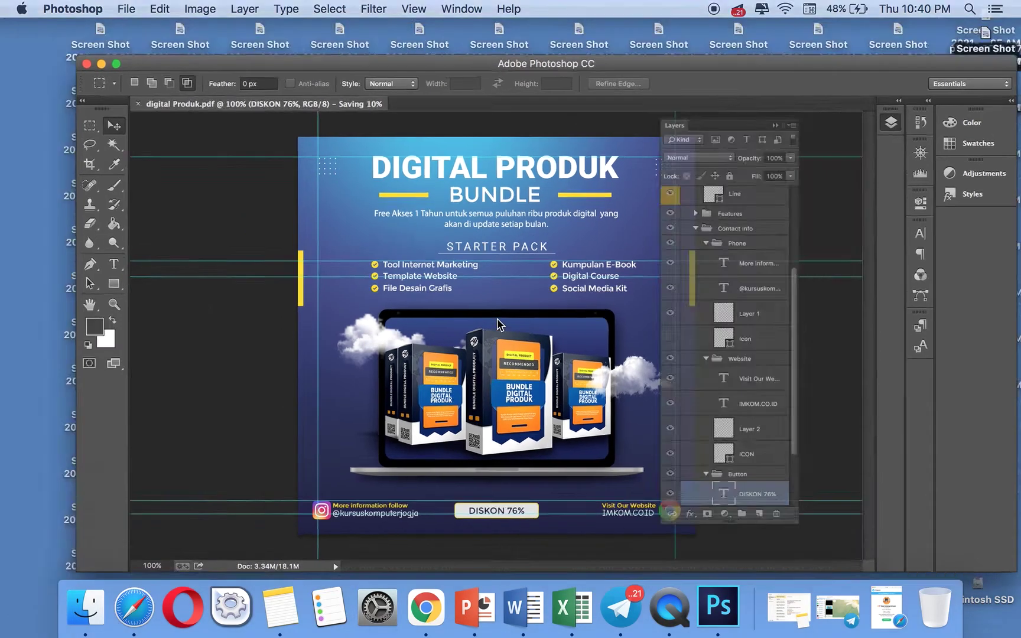
key(ctrl+Up)
click(216, 61)
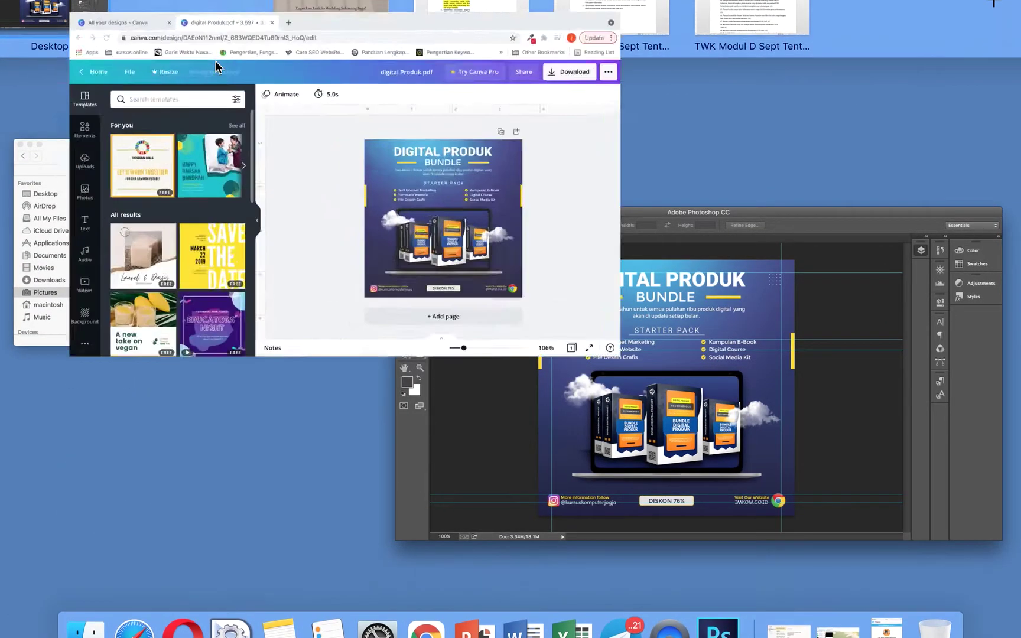
- Examine which poster parts can be selected separately: the social media contact lines, the DIGITAL PRODUK and BUNDLE titles, and the product box image
scroll(631, 443, up, 5)
scroll(632, 441, down, 10)
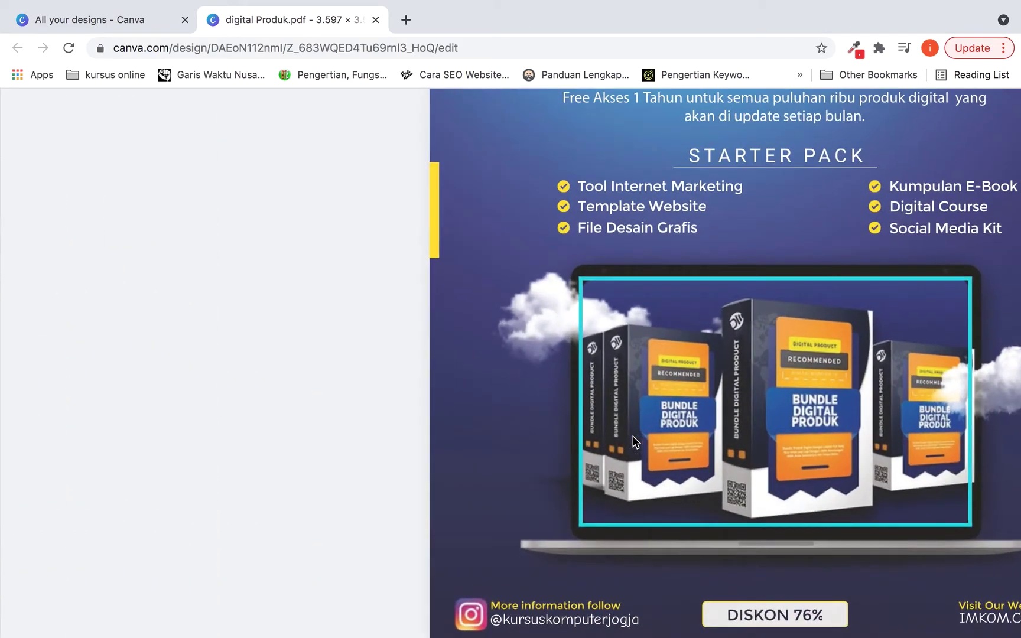
click(552, 460)
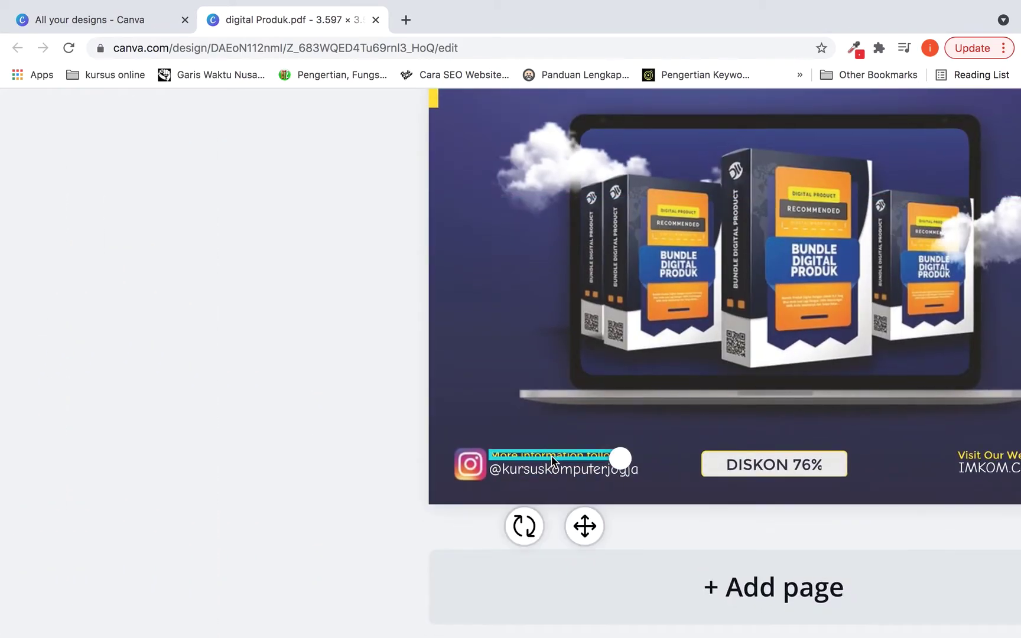
click(579, 473)
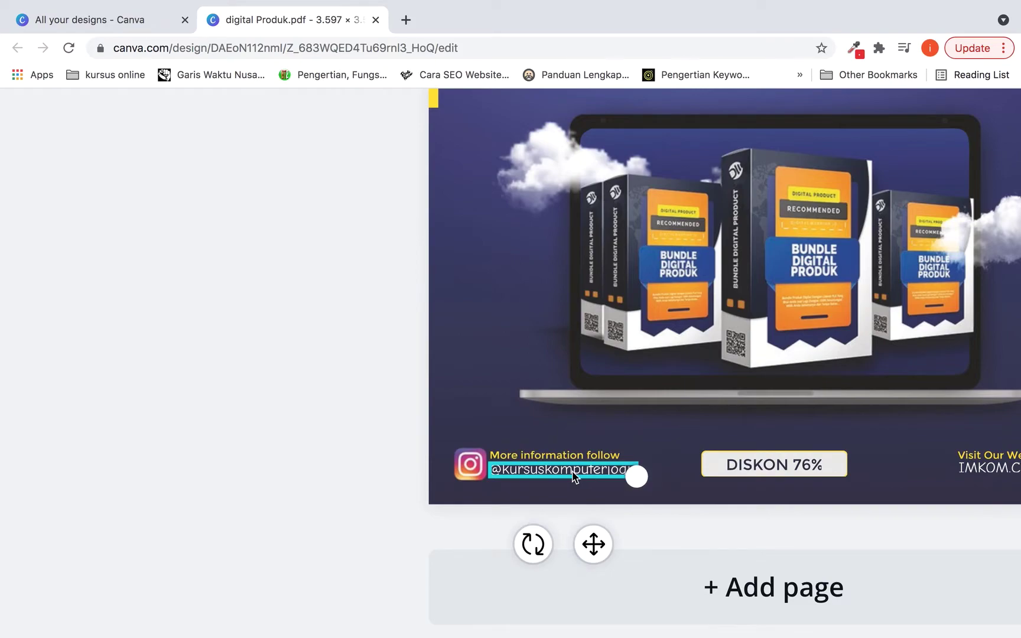
scroll(573, 471, up, 8)
scroll(572, 471, right, 3)
click(562, 303)
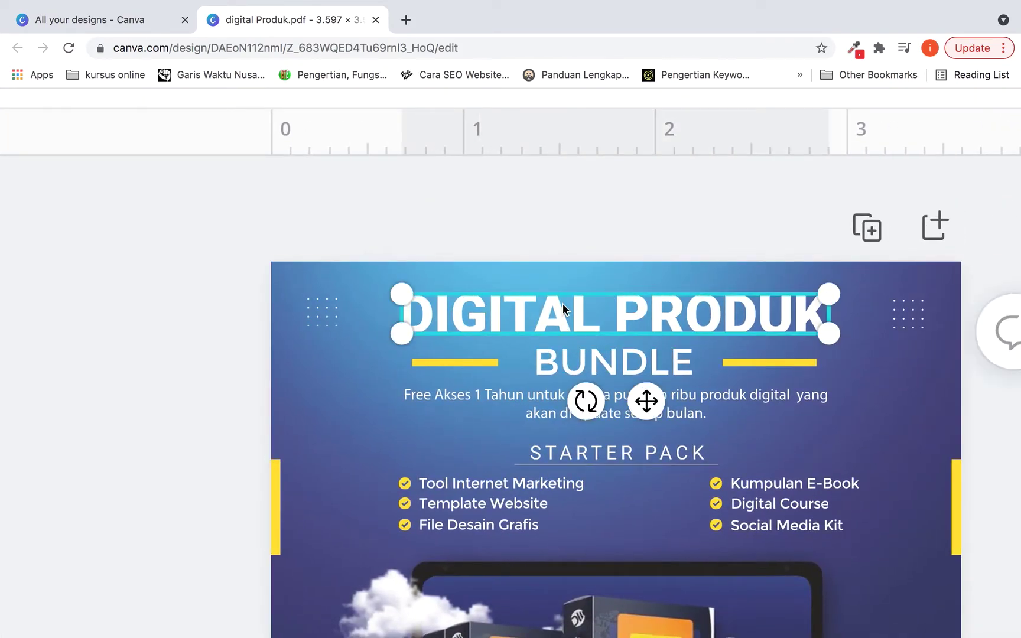
click(591, 355)
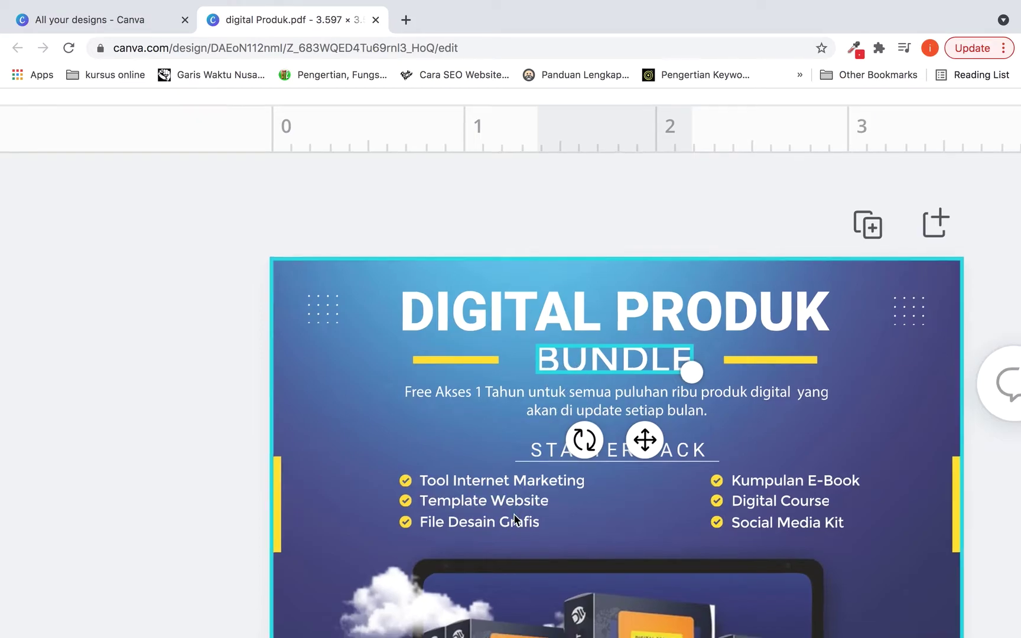
scroll(576, 414, down, 5)
click(576, 438)
scroll(576, 437, down, 2)
scroll(576, 437, down, 2)
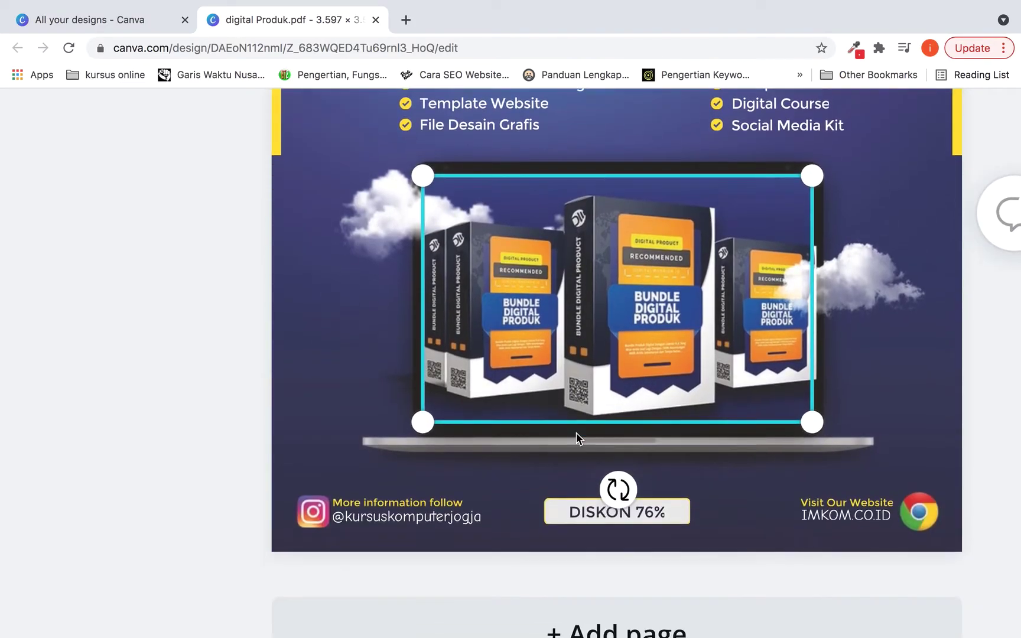
- Try to move the laptop screen image with the product boxes out of the laptop frame, and undo the moves
scroll(576, 438, up, 5)
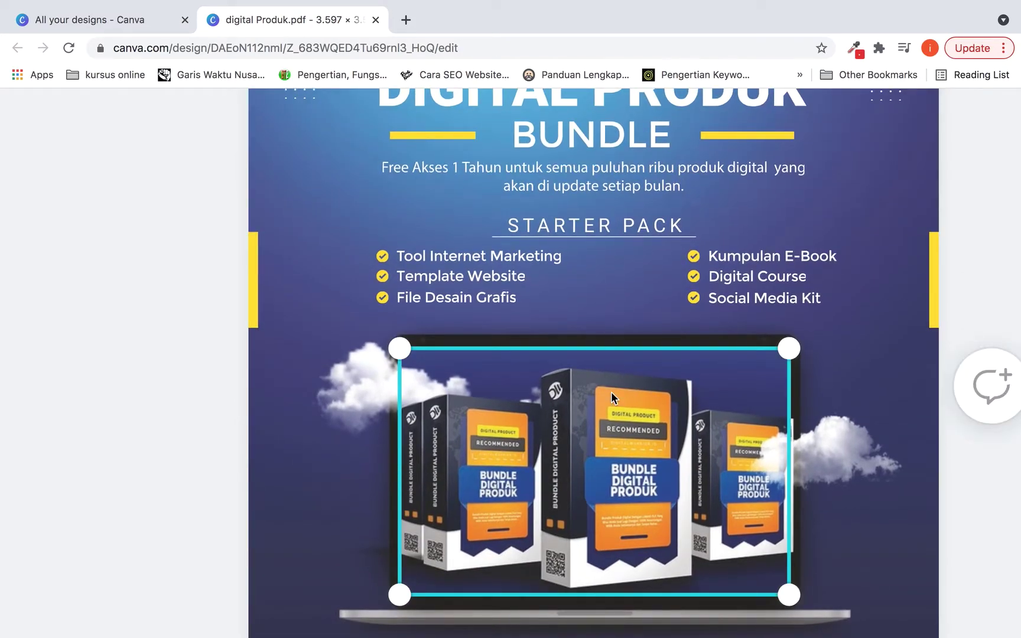
drag(523, 387, 260, 319)
drag(444, 397, 262, 419)
click(581, 496)
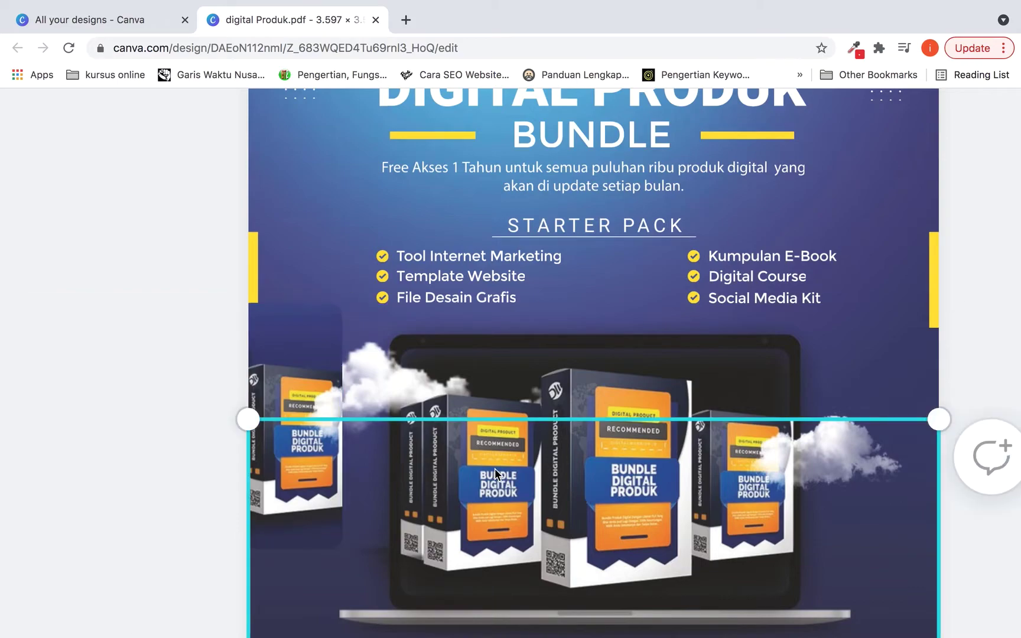
drag(292, 337, 509, 374)
key(super+z)
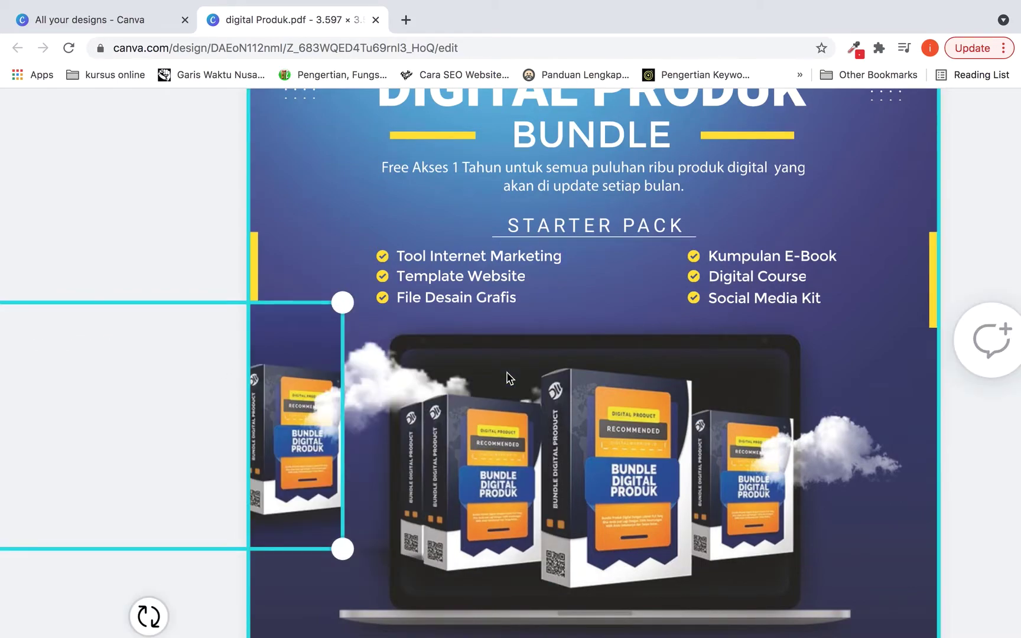
key(super+z)
key(super+z)
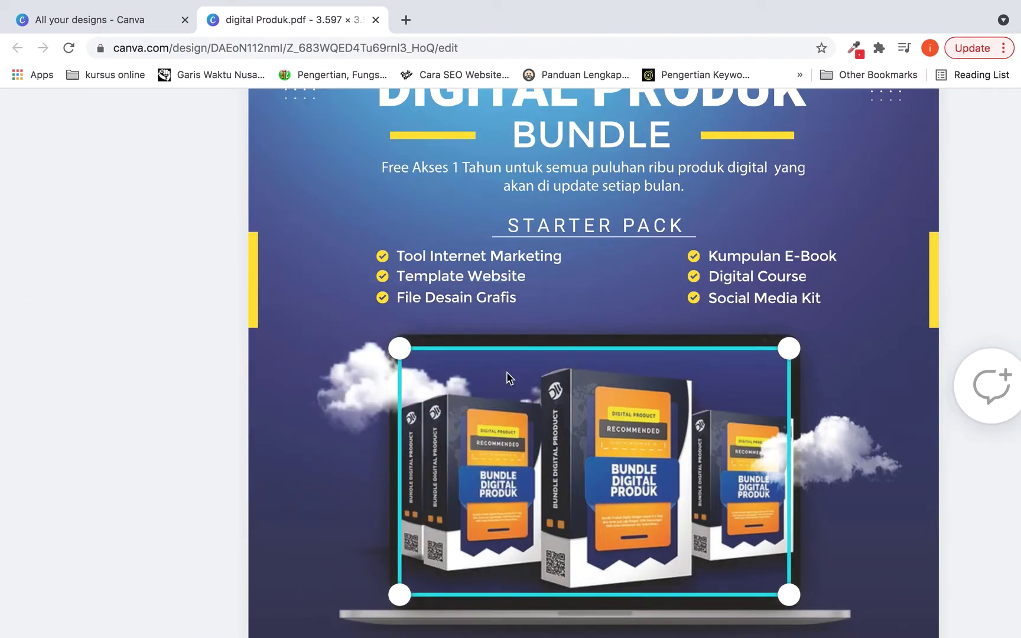
- Examine whether the cloud, the STARTER PACK heading and the description paragraph can be selected separately, and leave the paragraph's crop mode
click(364, 393)
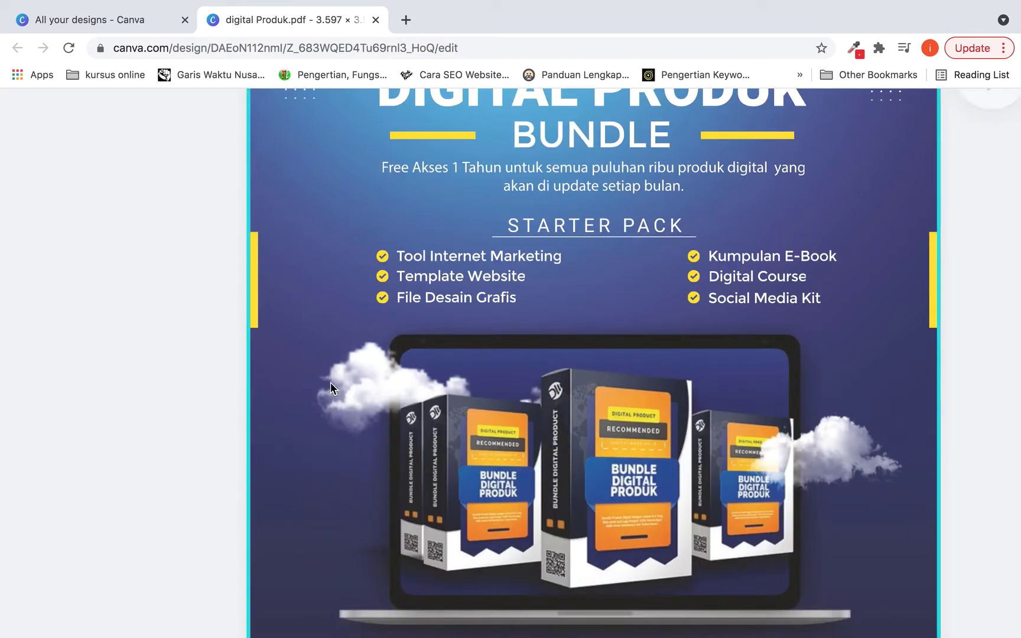
click(331, 382)
scroll(331, 382, down, 5)
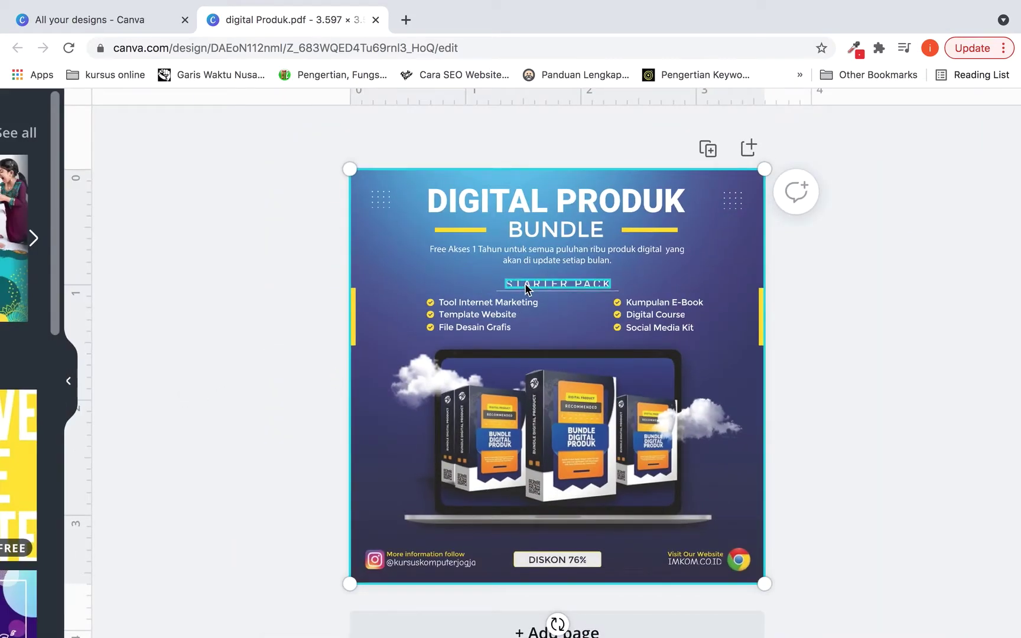
click(517, 281)
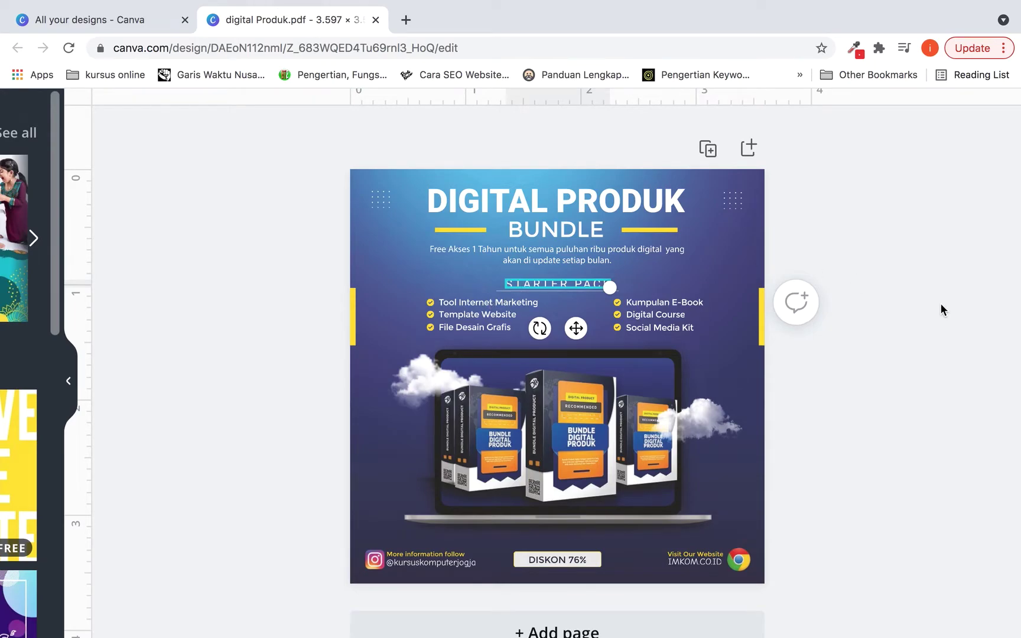
key(ctrl+minus)
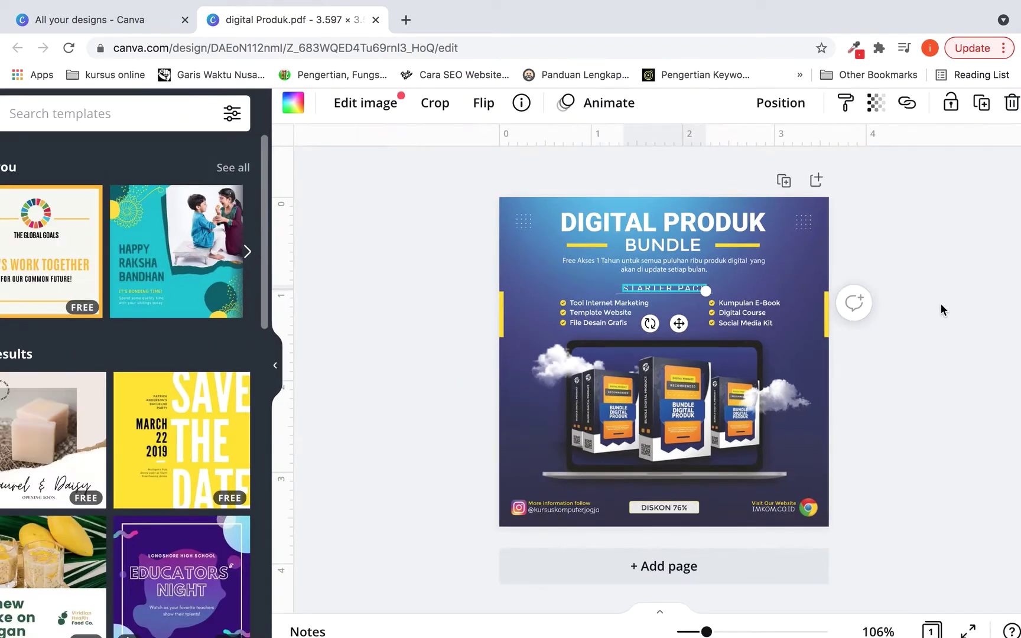
click(375, 302)
click(639, 266)
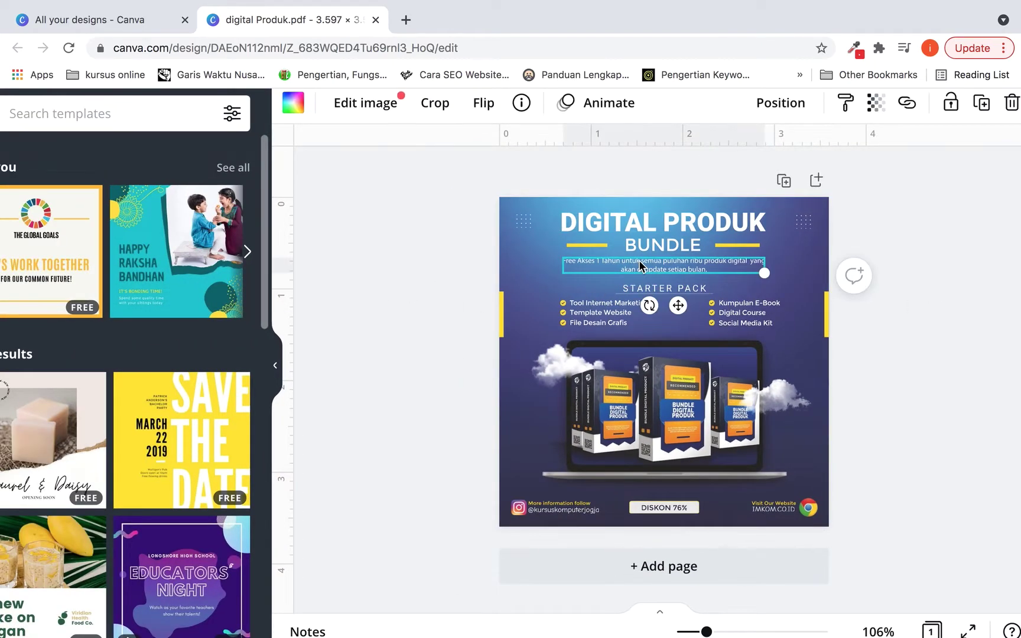
double_click(657, 269)
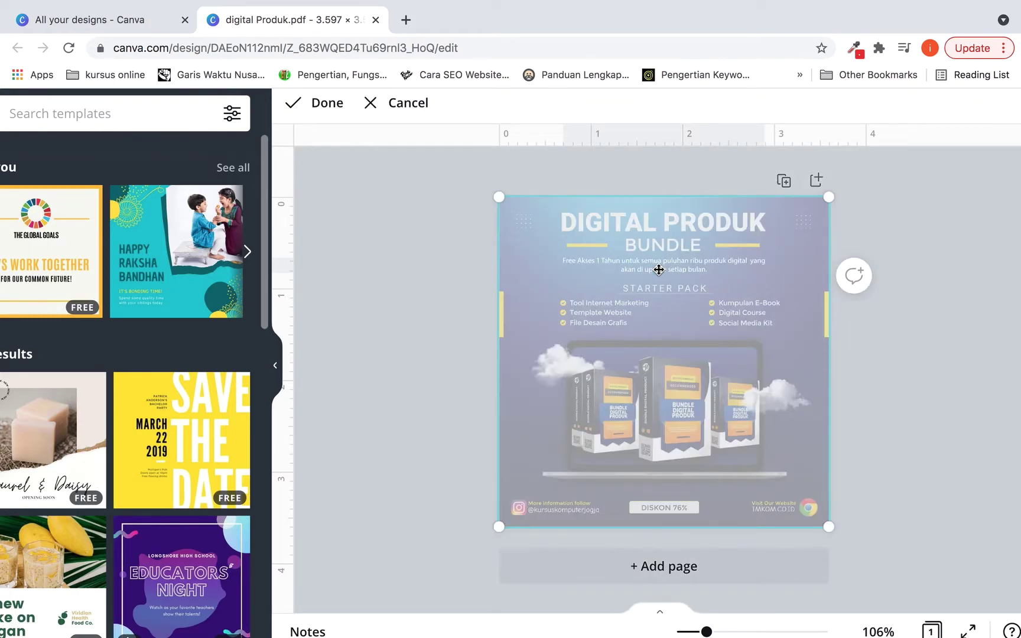
click(945, 264)
scroll(913, 369, down, 1)
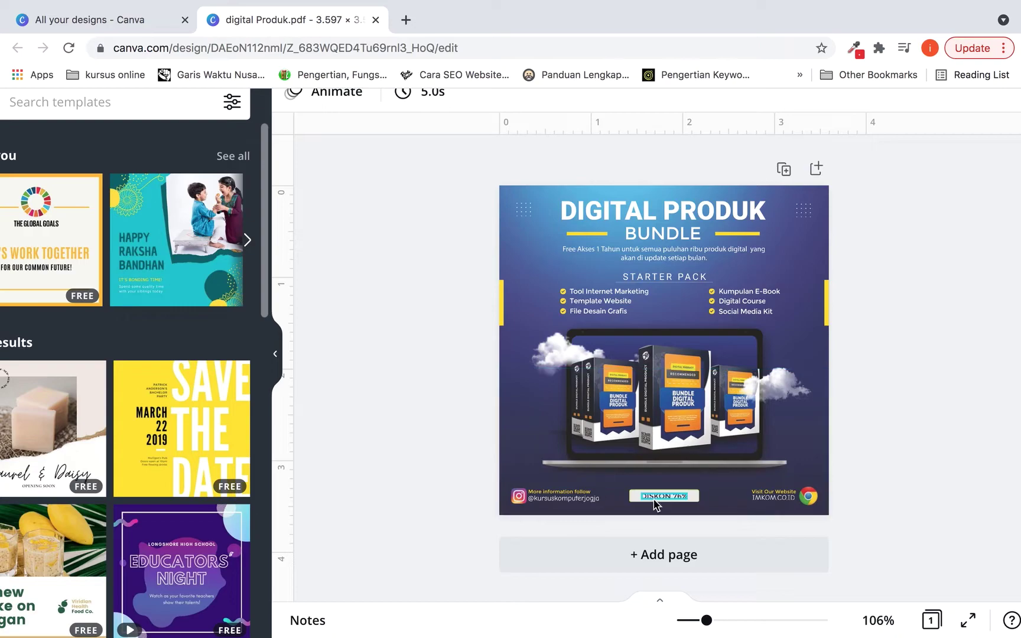
- Check that the DISKON 76% text and the Chrome icon beside the website address can be selected as separate elements
click(671, 503)
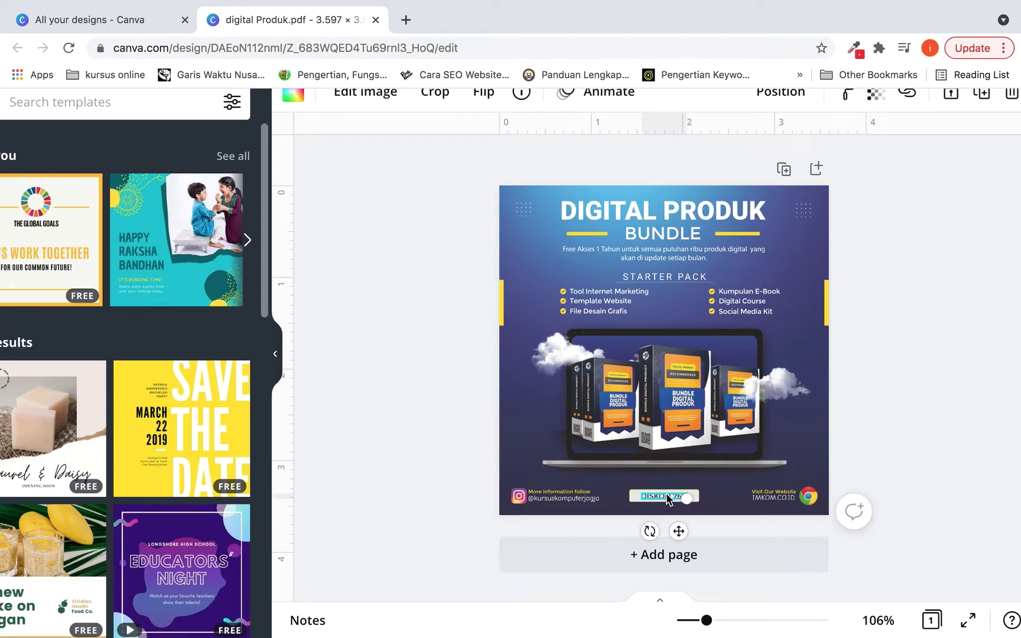
drag(672, 507, 666, 495)
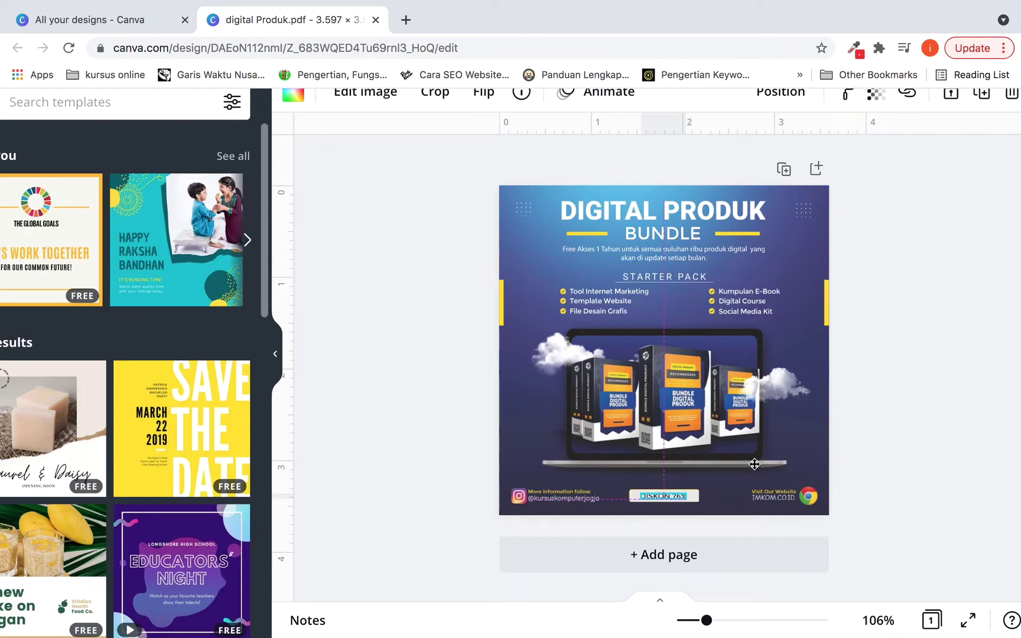
click(905, 422)
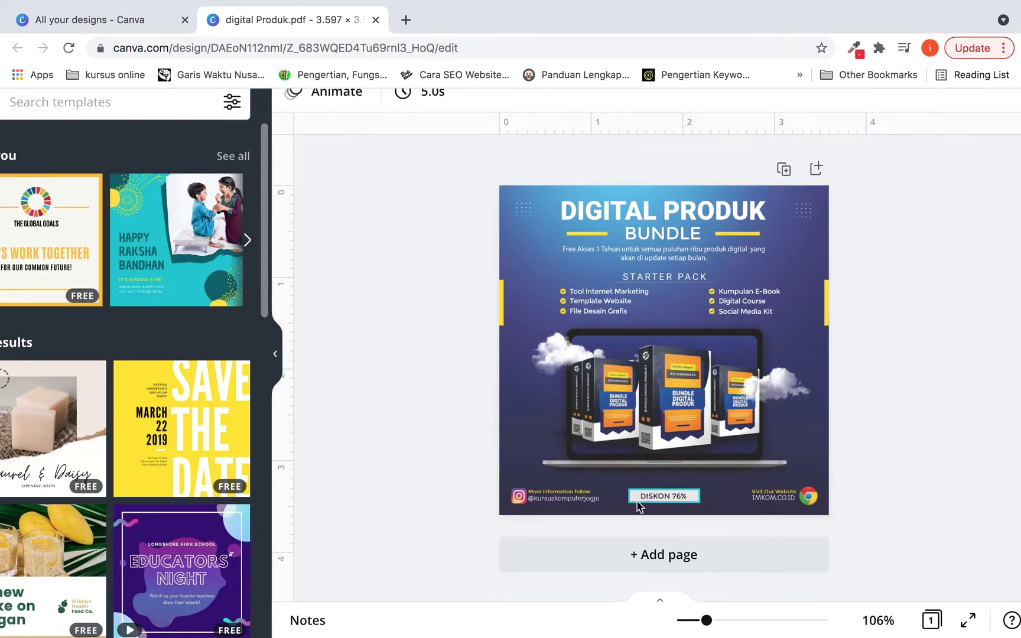
click(810, 497)
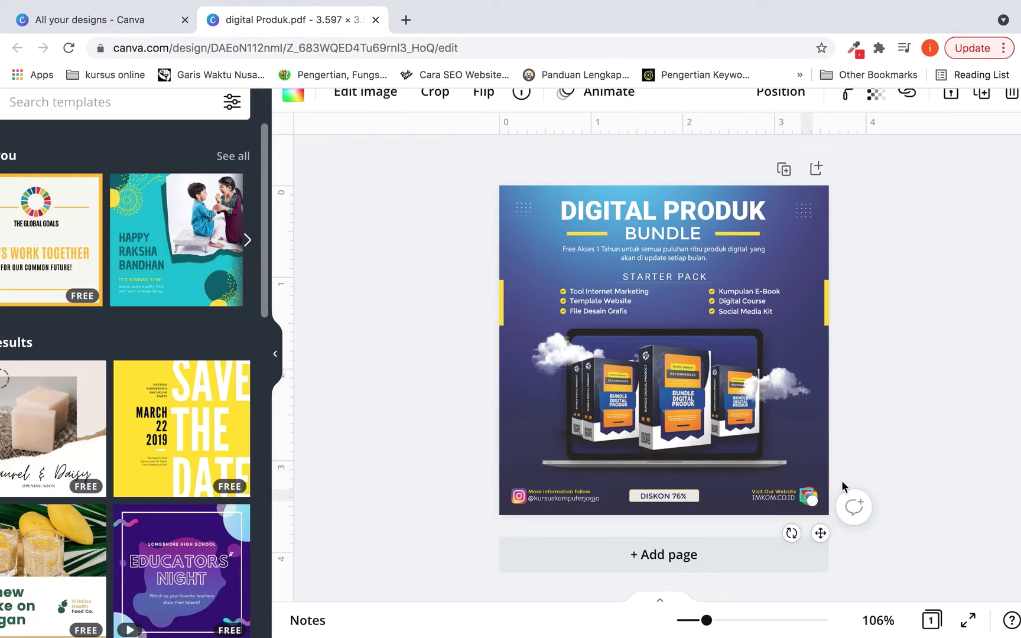
- Try to shift the lower image layer holding the laptop, cloud and Chrome icon, check the website text lines, and undo the shift
scroll(852, 442, up, 5)
scroll(853, 442, down, 2)
click(793, 341)
scroll(758, 444, up, 5)
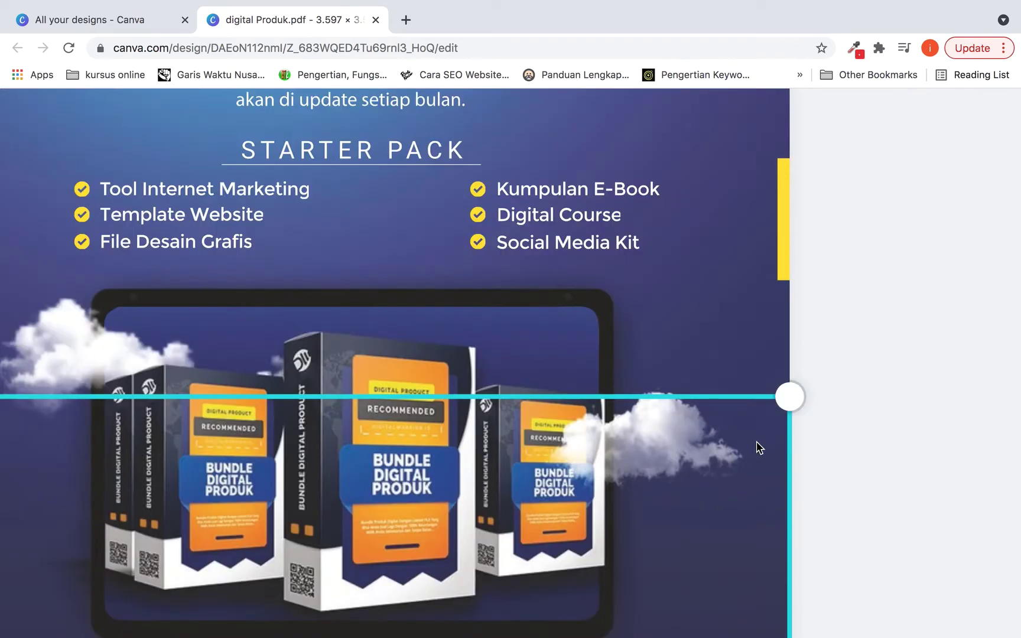
scroll(760, 443, down, 8)
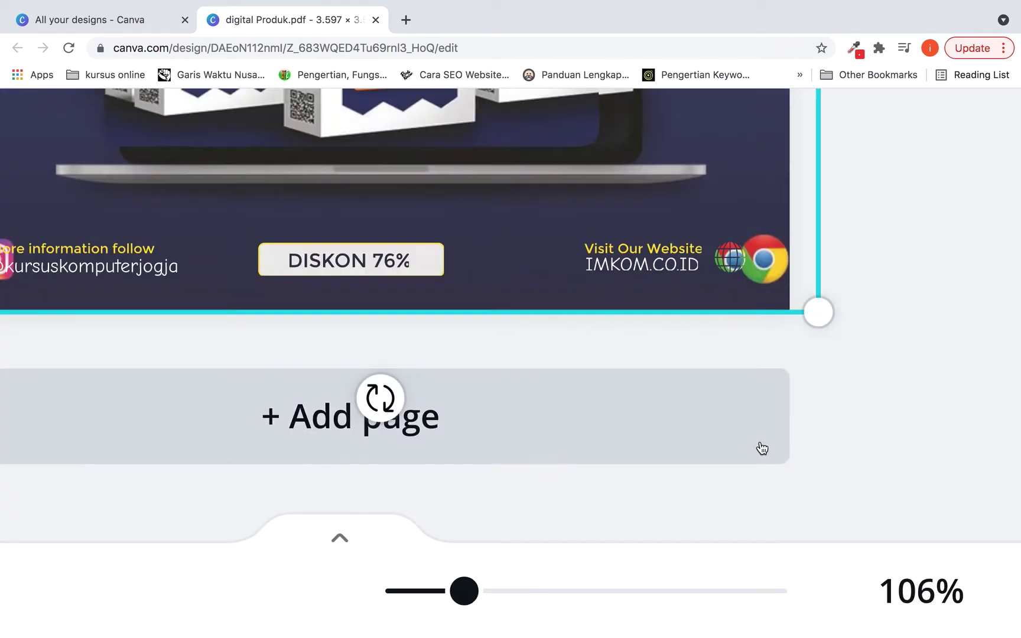
scroll(759, 449, up, 4)
drag(813, 250, 796, 333)
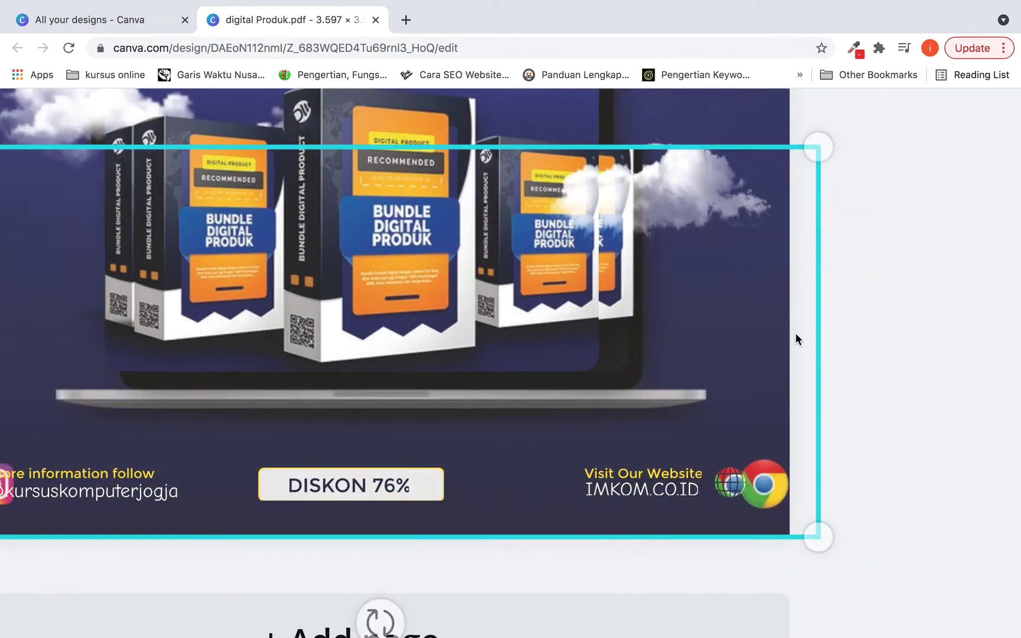
click(901, 383)
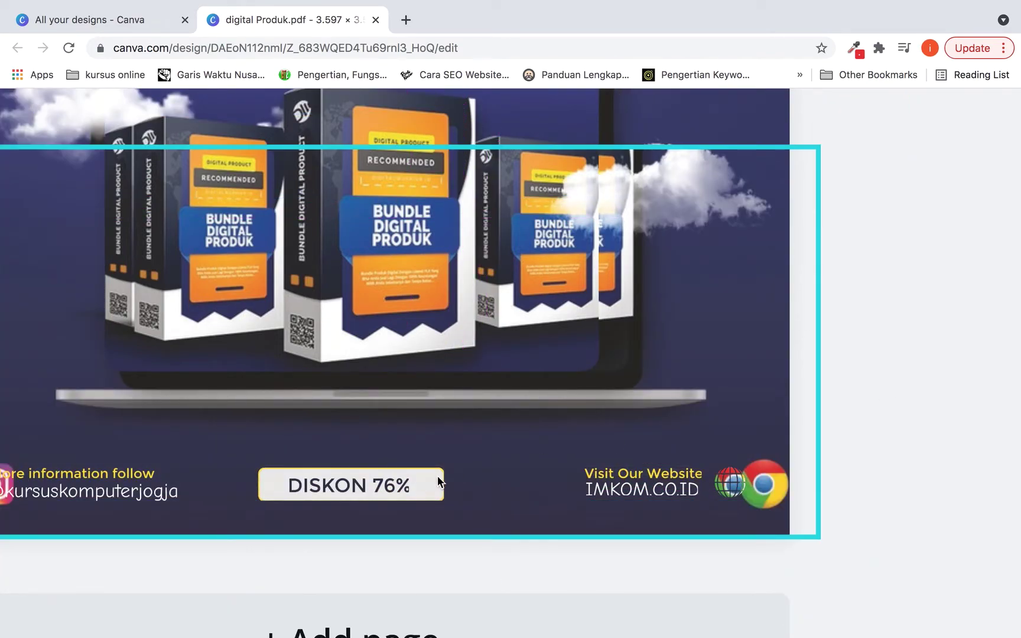
click(638, 494)
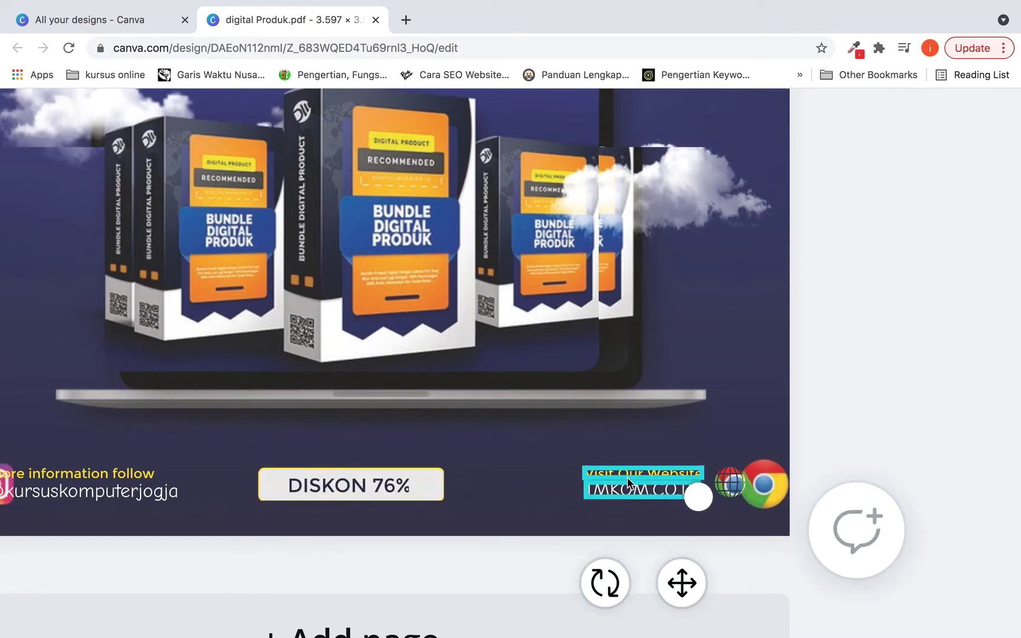
click(627, 477)
click(815, 406)
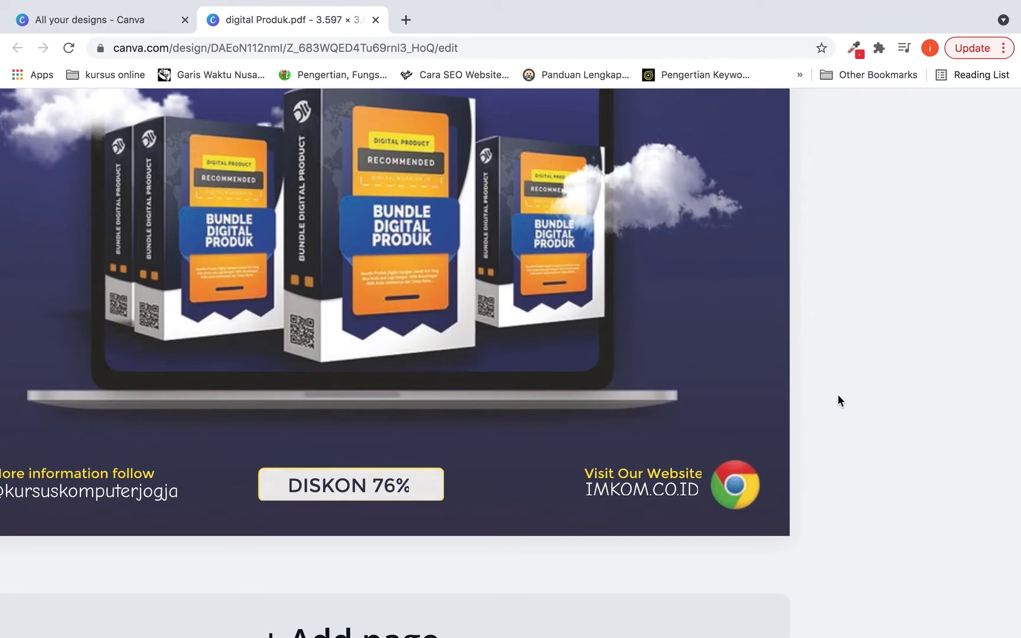
- Move the dotted ornament to the right of the DIGITAL PRODUK title slightly down and to the right, and deselect it
scroll(837, 401, up, 5)
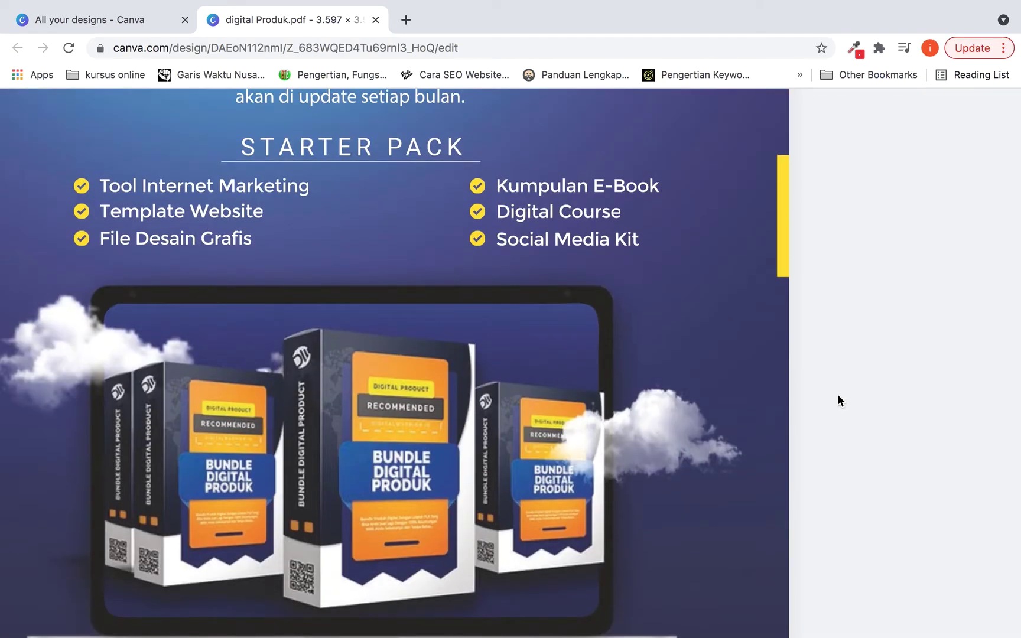
scroll(838, 254, down, 3)
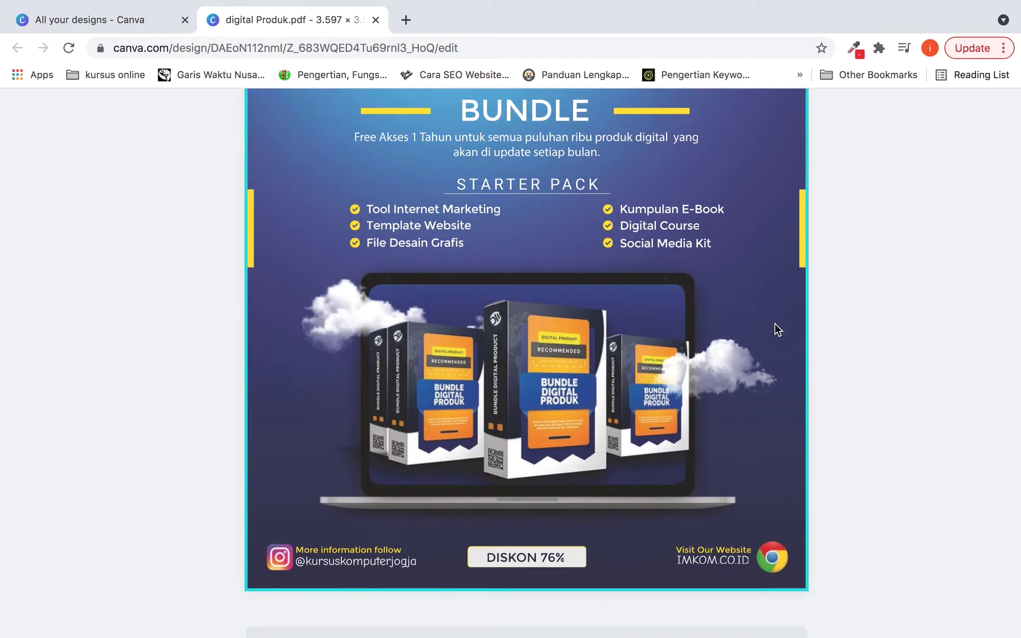
scroll(782, 240, up, 2)
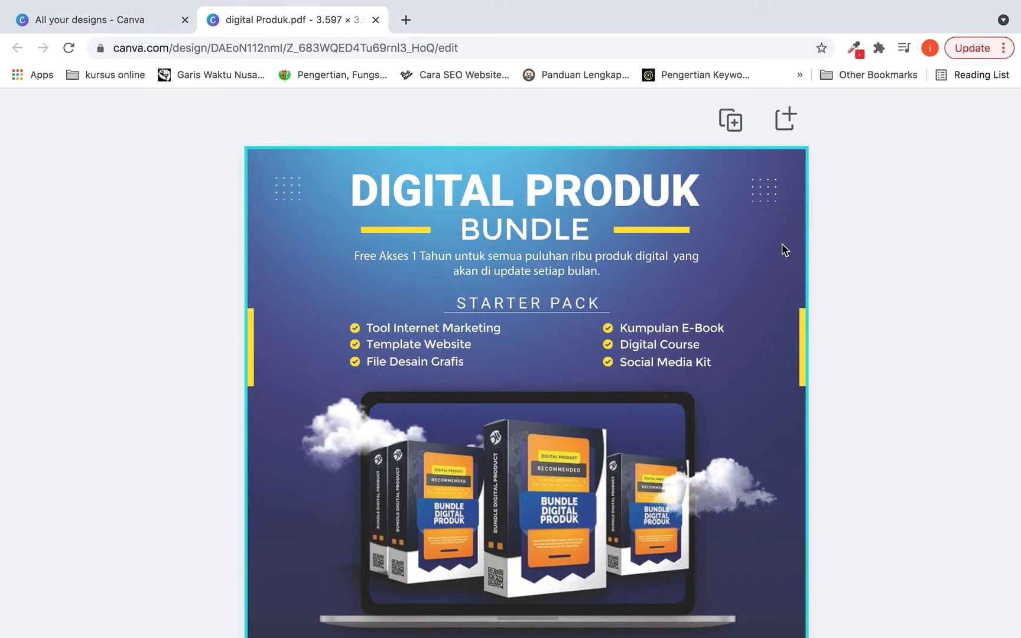
click(765, 197)
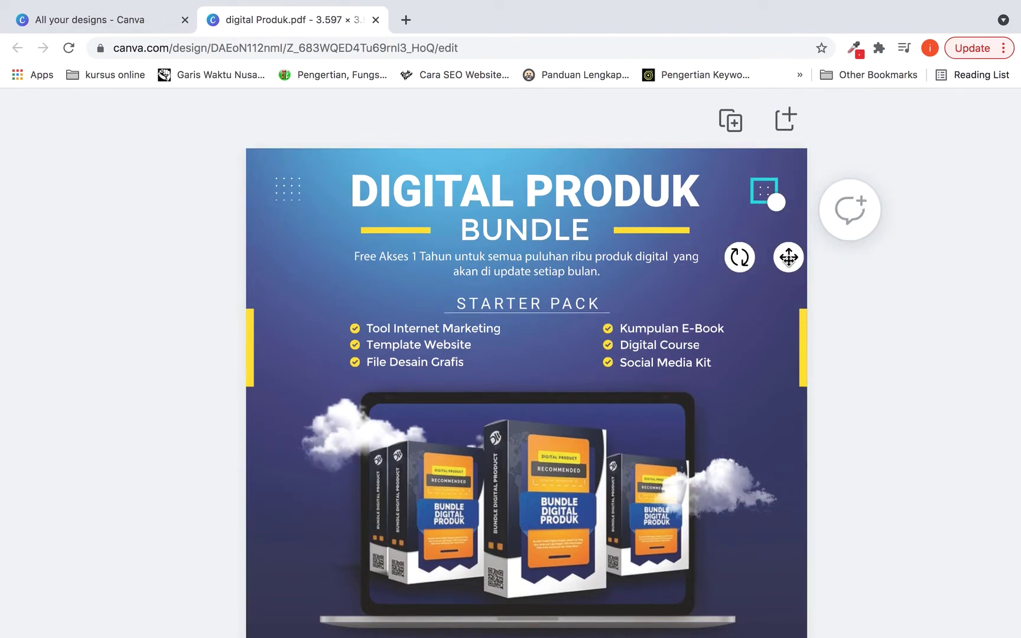
mouse_move(788, 257)
mouse_down()
mouse_move(854, 282)
mouse_move(792, 267)
mouse_up()
click(872, 295)
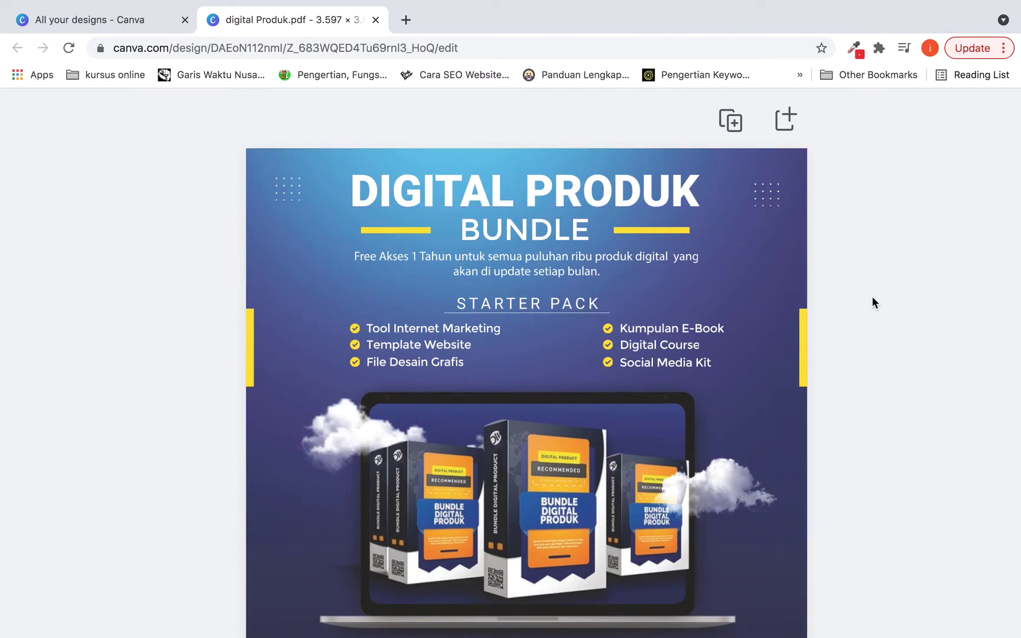